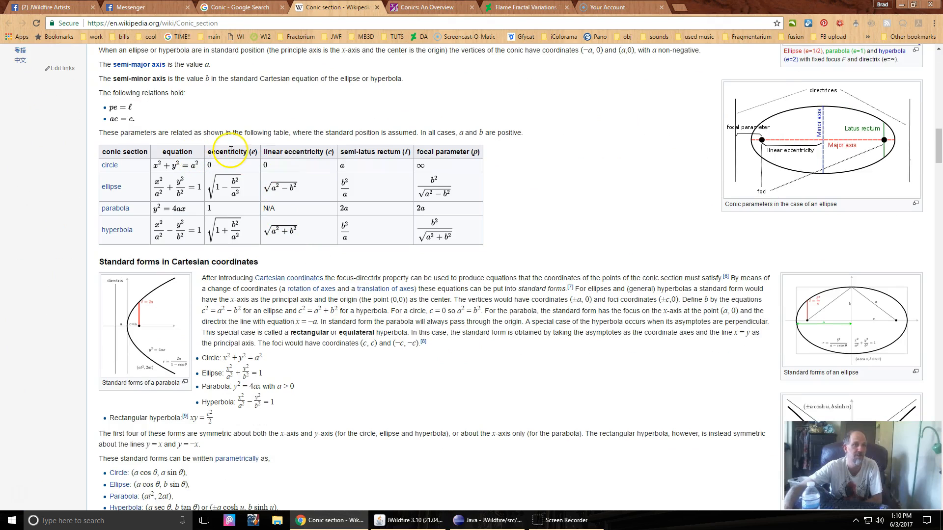
- Examine the conic parameters in the Wikipedia article and open the Flame Fractal Variations guide at its conic2 entry
{"action": "left_click_drag", "start_coordinate": [223, 152], "coordinate": [226, 153]}
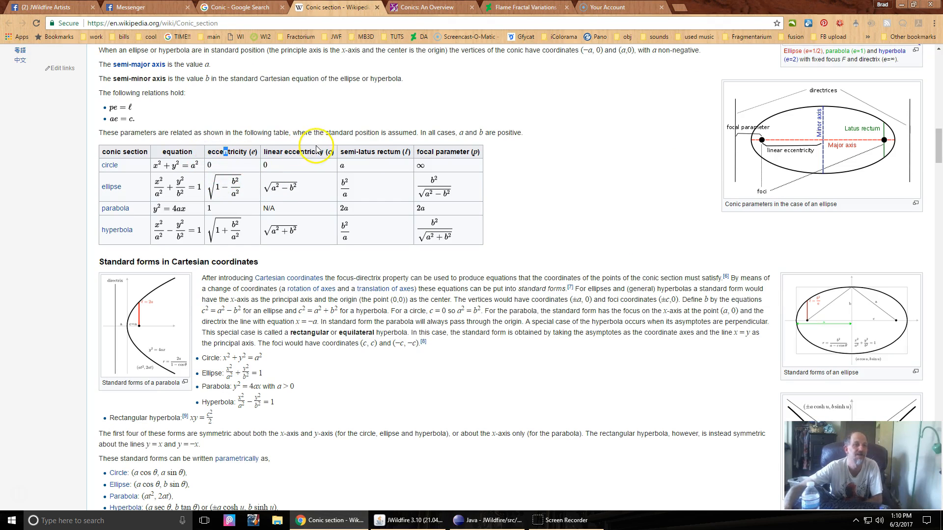
{"action": "scroll", "coordinate": [253, 206], "scroll_direction": "up", "scroll_amount": 1}
{"action": "scroll", "coordinate": [253, 205], "scroll_direction": "up", "scroll_amount": 5}
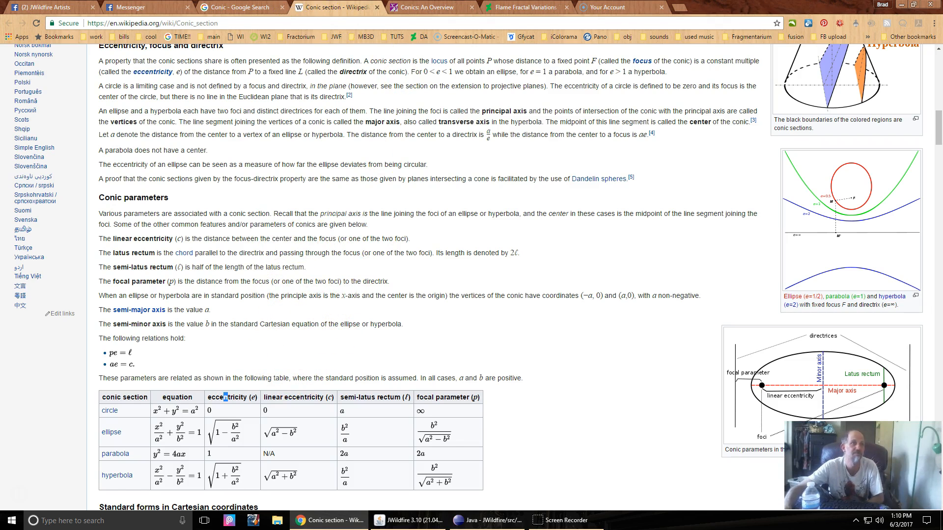
{"action": "key", "text": "ctrl+shift+Tab"}
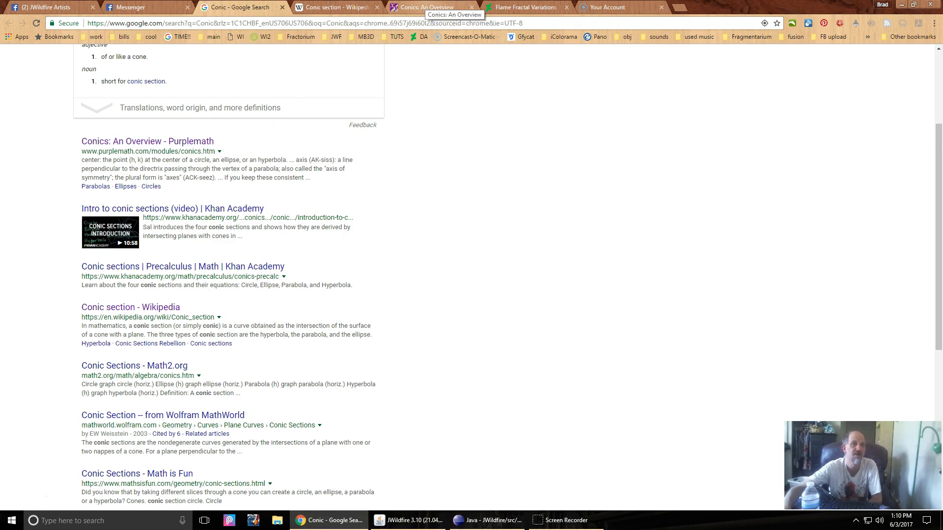
{"action": "left_click", "coordinate": [527, 10]}
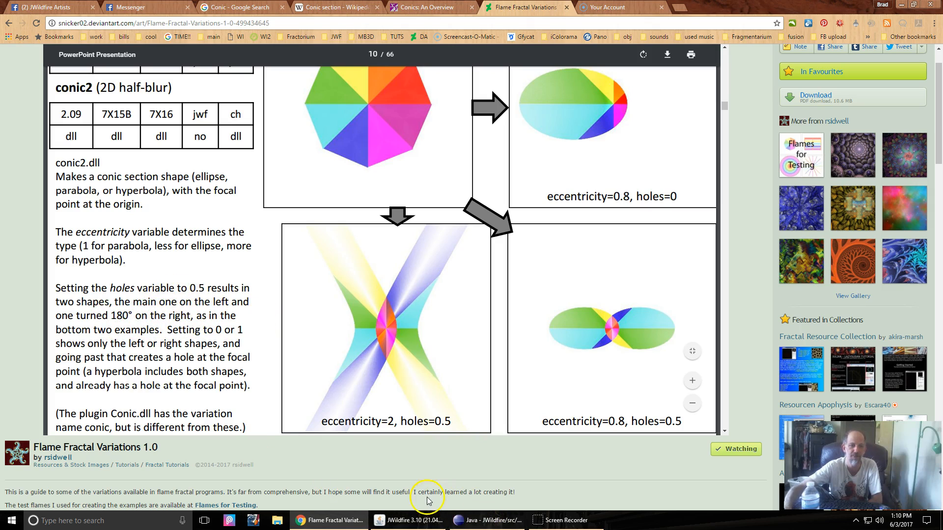
- Switch to JWildfire and add a final transform to the color grid flame with conic as its first variation
{"action": "left_click", "coordinate": [425, 522]}
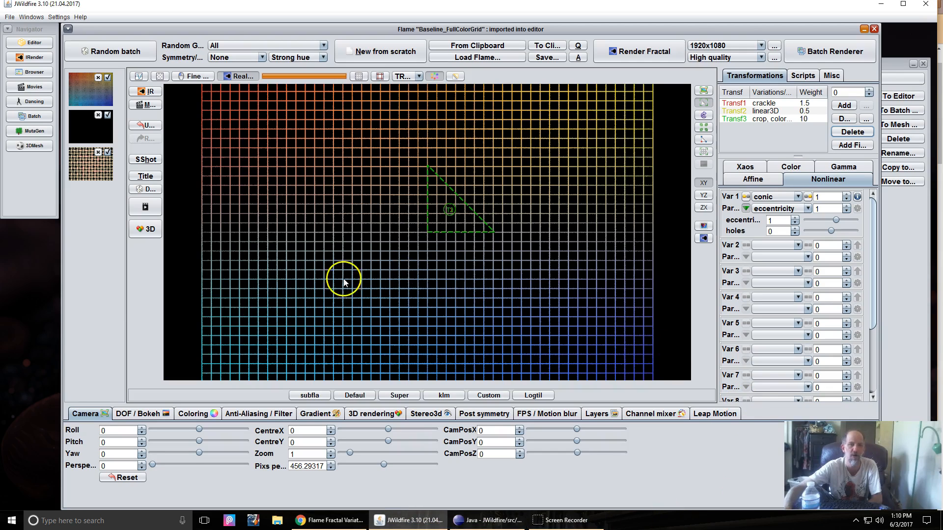
{"action": "left_click", "coordinate": [851, 146]}
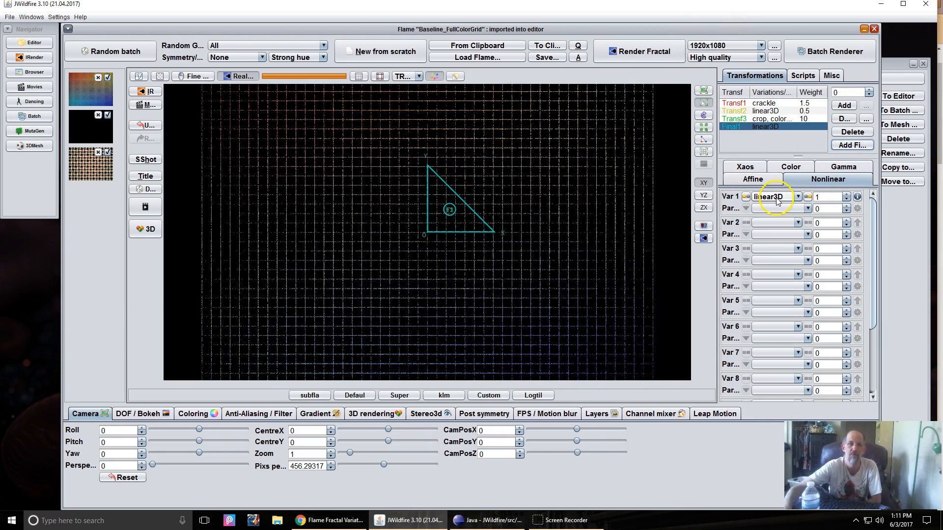
{"action": "left_click", "coordinate": [775, 197]}
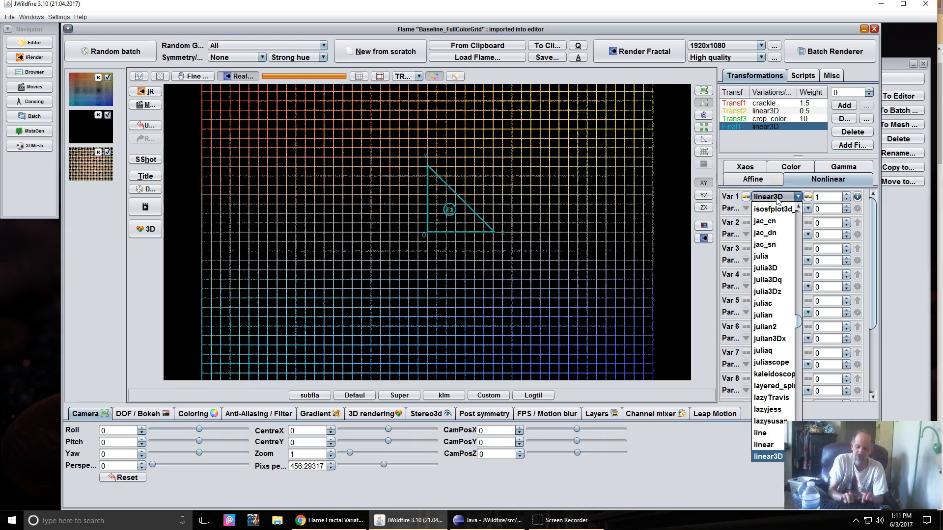
{"action": "key", "text": "c"}
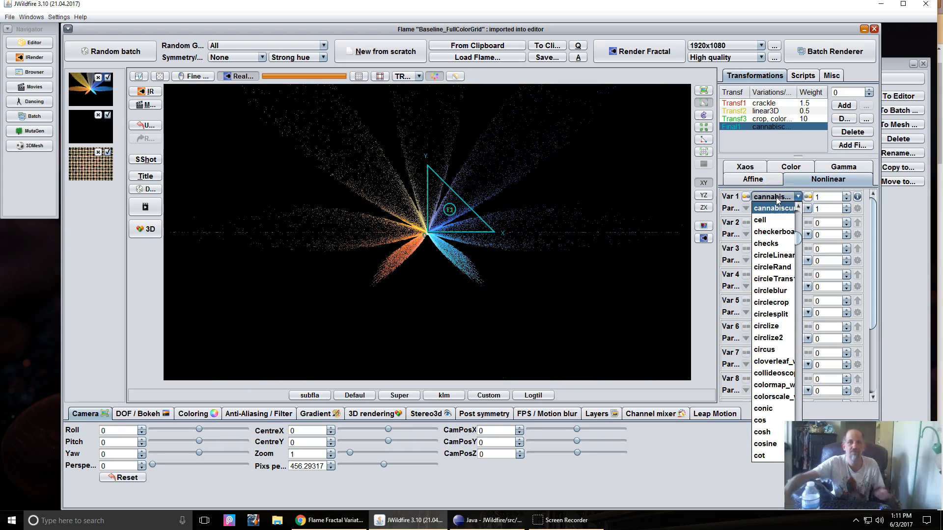
{"action": "type", "text": "onic"}
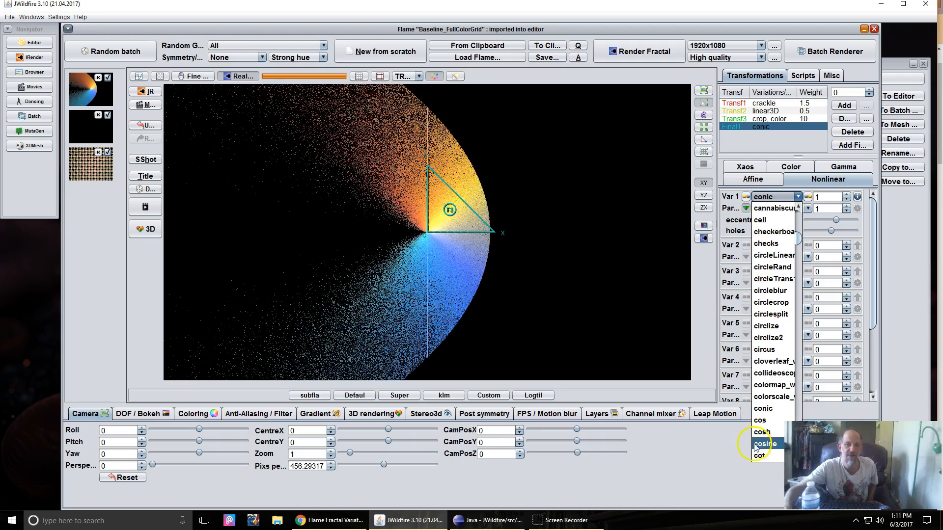
{"action": "left_click", "coordinate": [770, 405]}
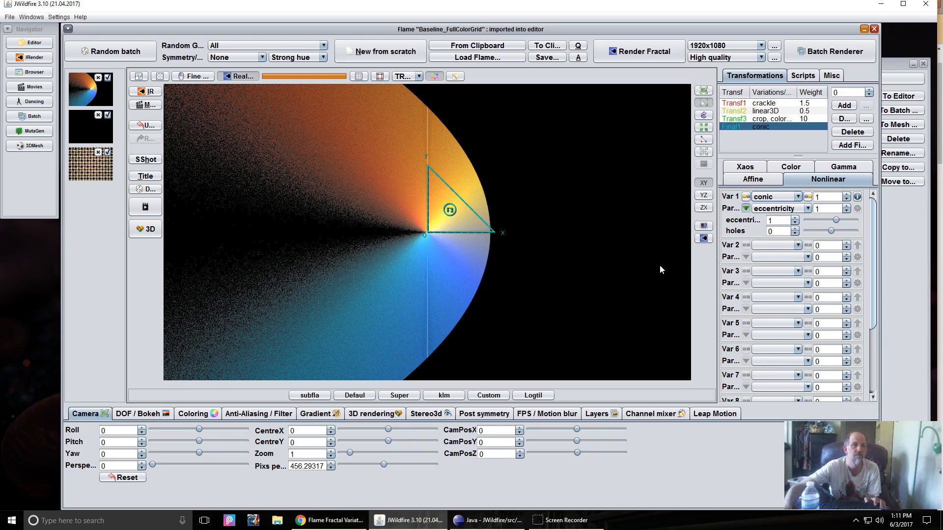
- Consult the guide's conic2 entry in the browser and set the conic variation's eccentricity to 0.5 in JWildfire
{"action": "key", "text": "alt+Tab"}
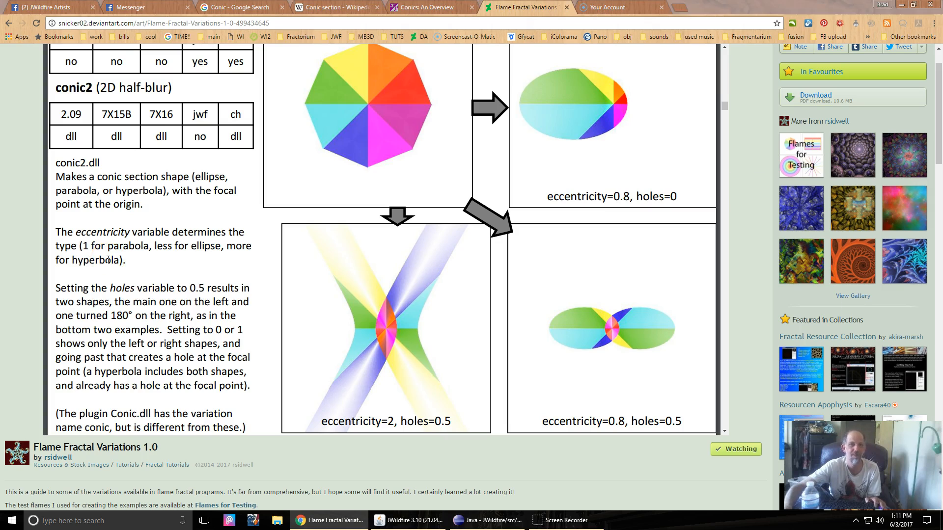
{"action": "key", "text": "alt+Tab"}
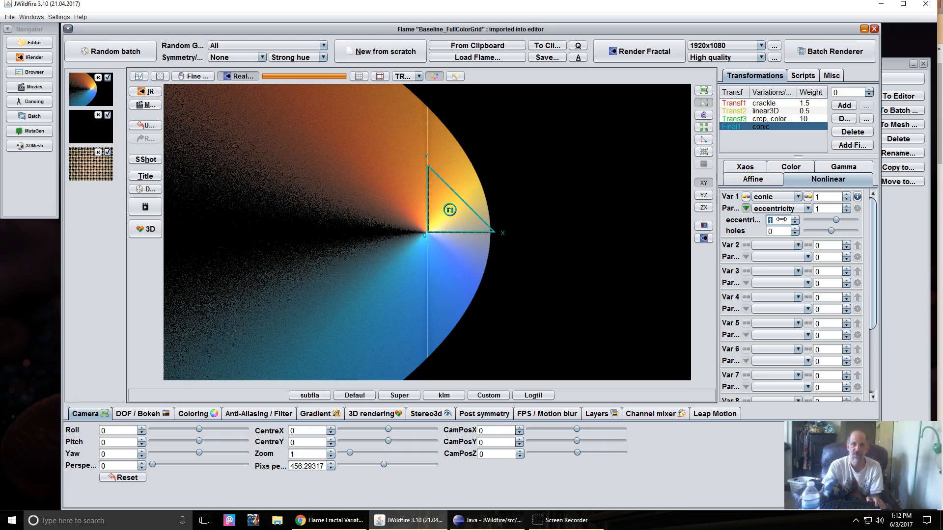
{"action": "key", "text": "alt+Tab"}
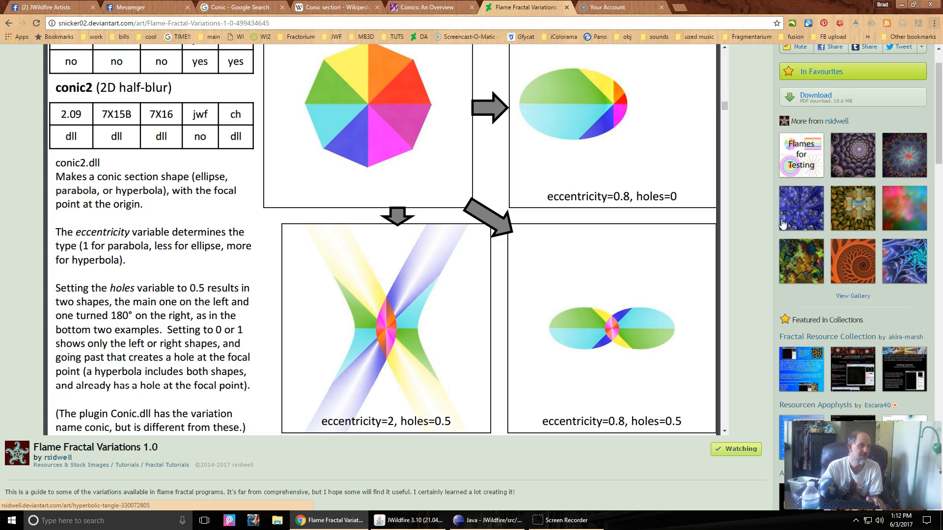
{"action": "key", "text": "alt+Tab"}
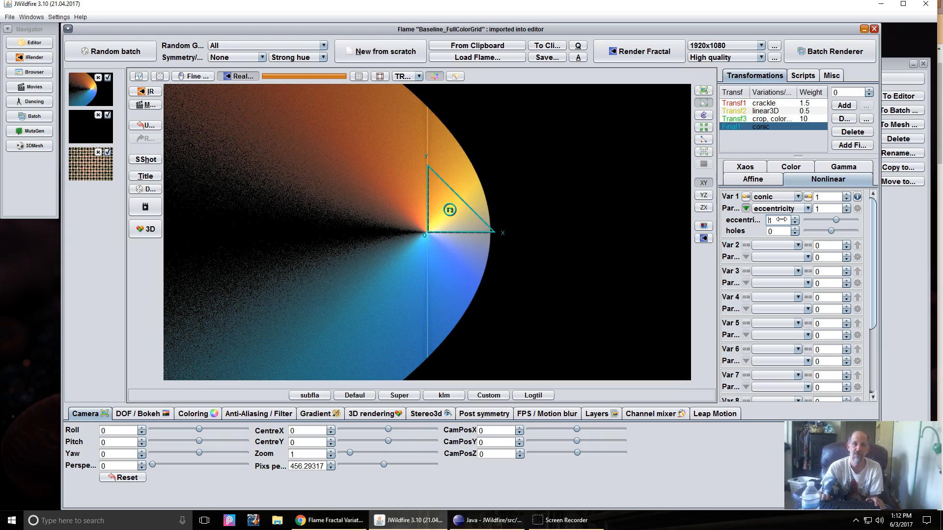
{"action": "key", "text": "BackSpace"}
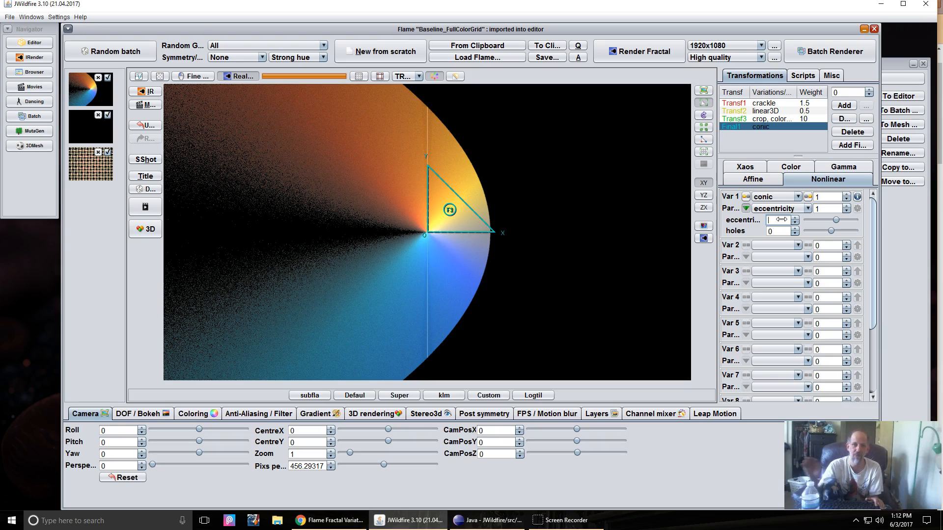
{"action": "type", "text": ".5"}
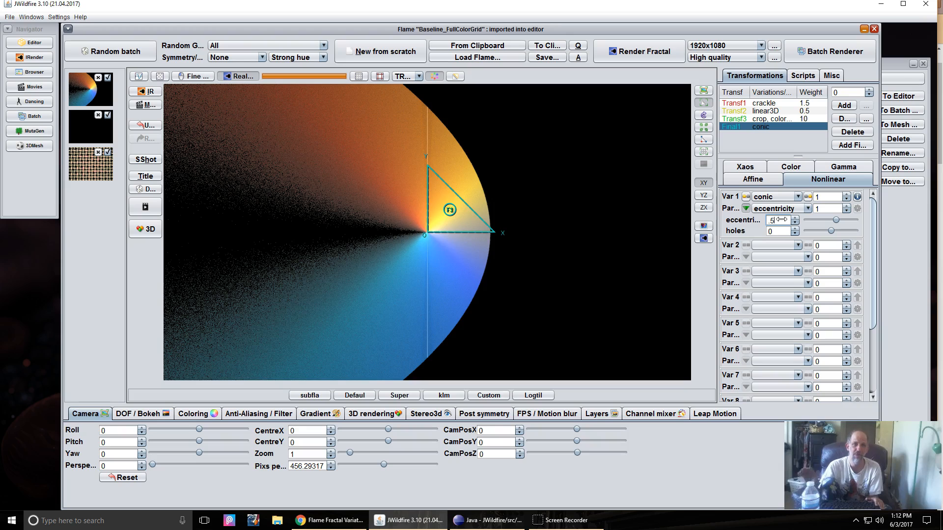
{"action": "key", "text": "Return"}
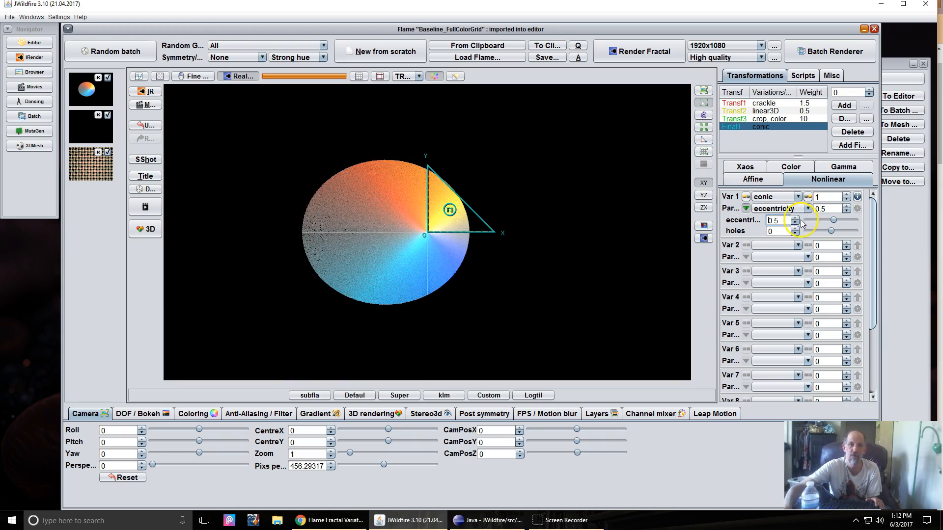
- Vary the conic eccentricity through about 0.244, 0.904 and 1.784, ending at 2.056
{"action": "left_click_drag", "start_coordinate": [784, 220], "coordinate": [755, 232]}
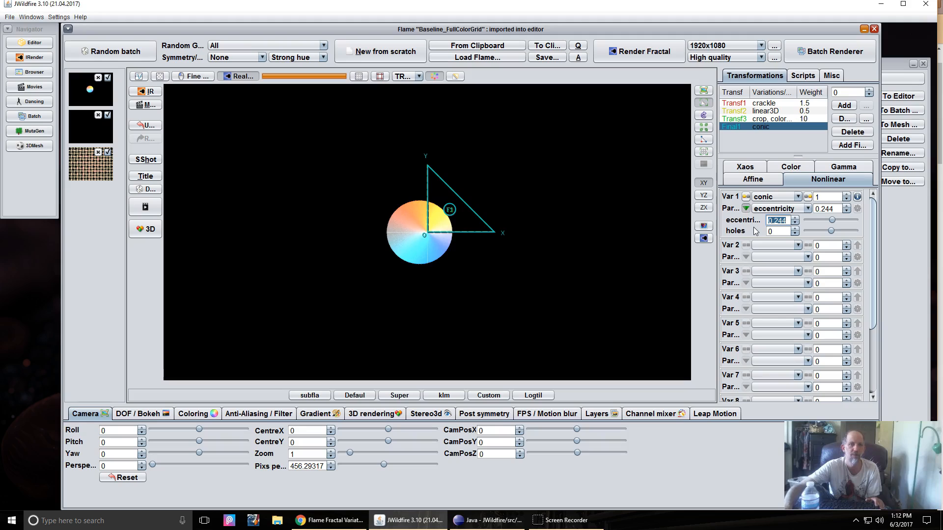
{"action": "left_click_drag", "start_coordinate": [780, 221], "coordinate": [835, 220]}
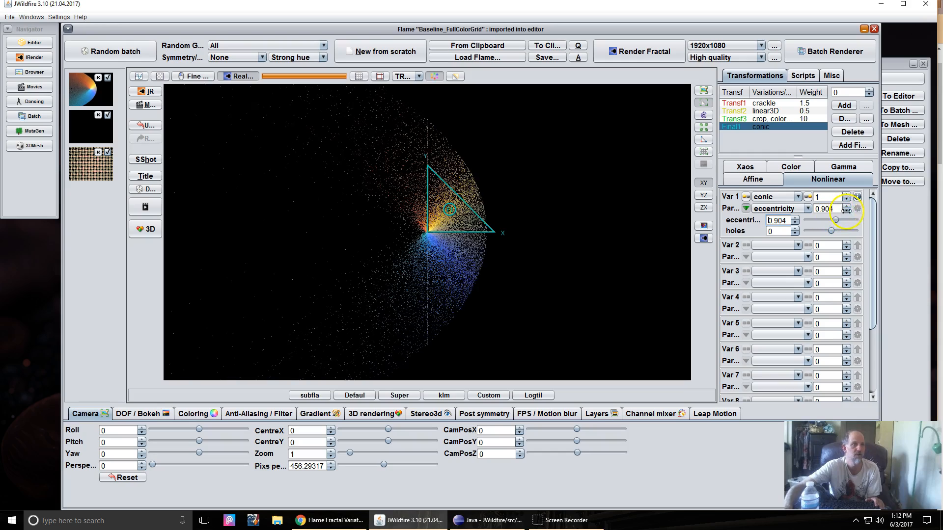
{"action": "left_click_drag", "start_coordinate": [922, 218], "coordinate": [942, 228]}
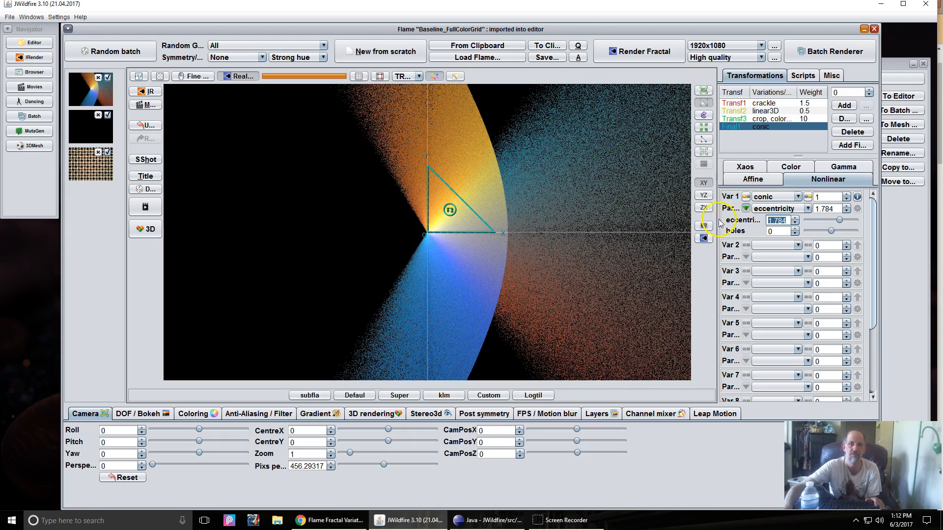
{"action": "left_click_drag", "start_coordinate": [777, 221], "coordinate": [754, 249]}
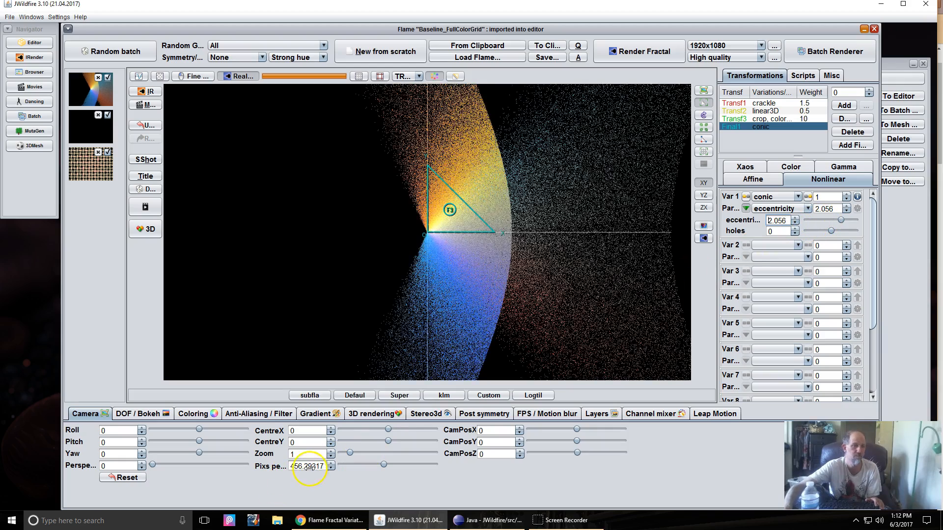
- Reduce the camera's pixels per unit to about 203.89 and set the conic eccentricity to 2
{"action": "left_click_drag", "start_coordinate": [302, 466], "coordinate": [0, 460]}
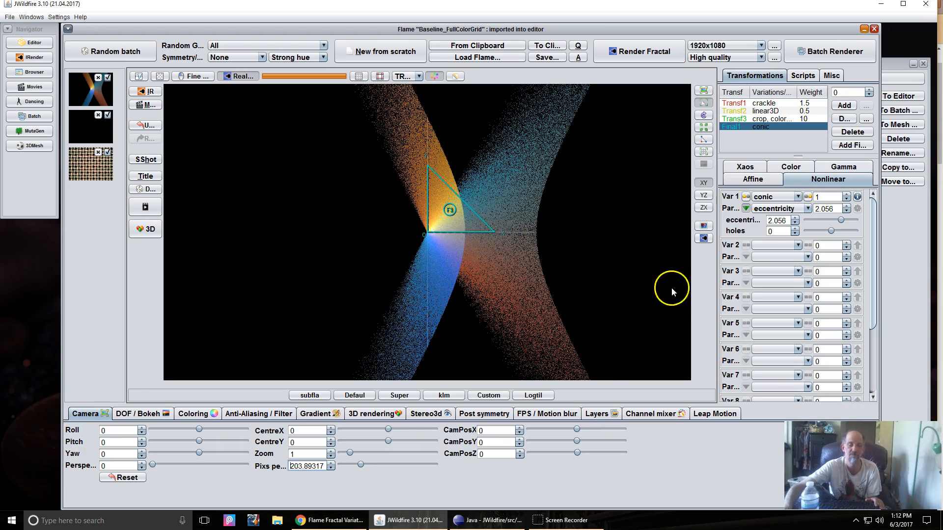
{"action": "double_click", "coordinate": [785, 221]}
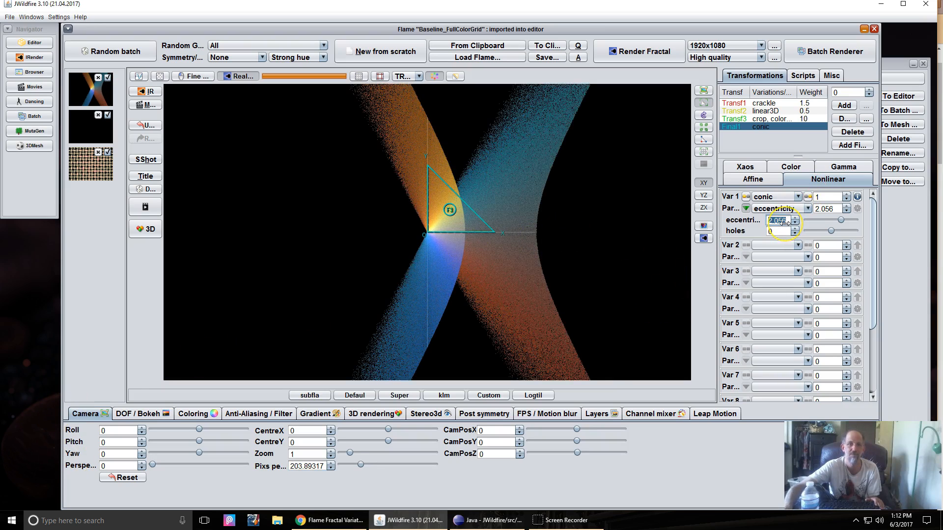
{"action": "type", "text": "2"}
- Set the conic eccentricity to 1 and holes to 0.5, and raise the camera's pixels per unit to about 356.29
{"action": "left_click", "coordinate": [779, 232]}
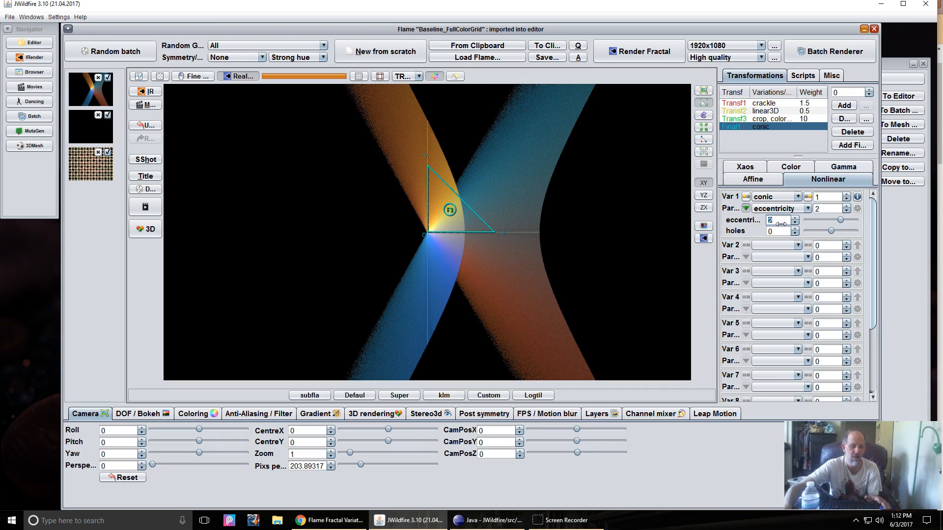
{"action": "left_click", "coordinate": [780, 229]}
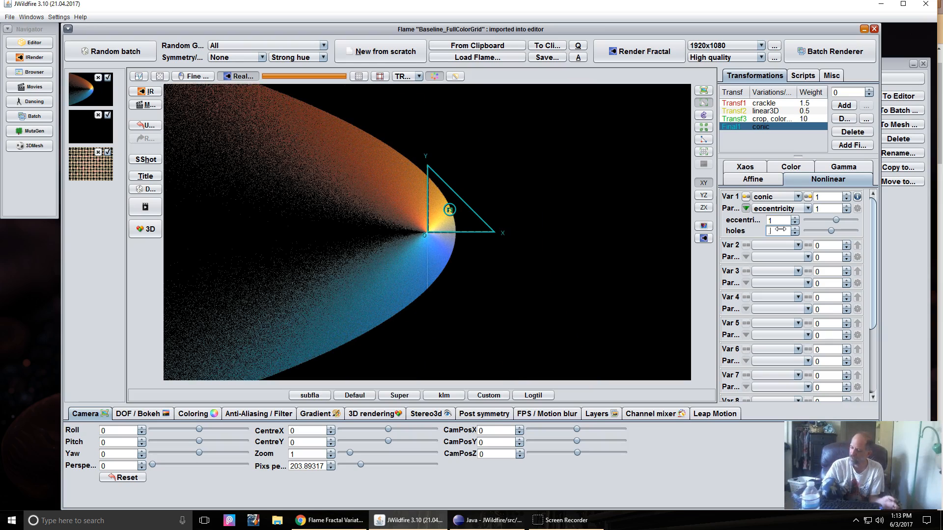
{"action": "key", "text": "Return"}
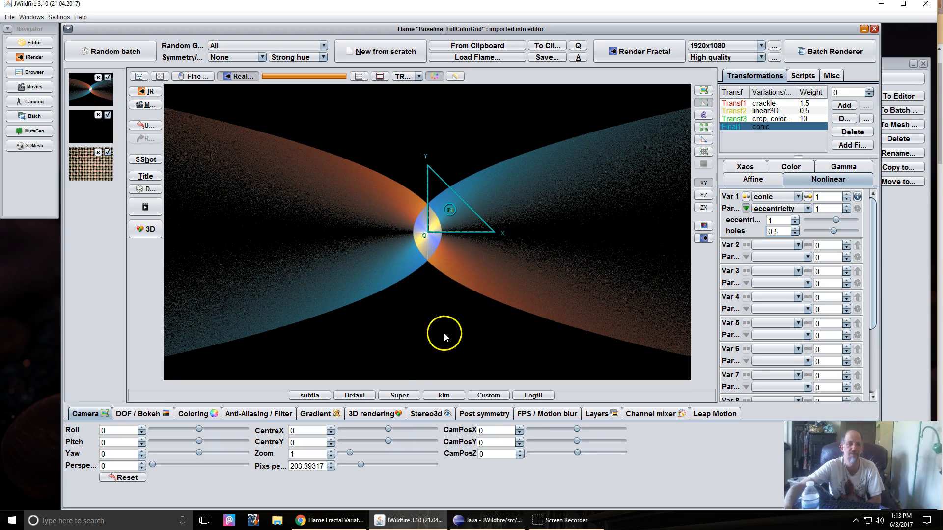
{"action": "left_click_drag", "start_coordinate": [299, 465], "coordinate": [484, 466]}
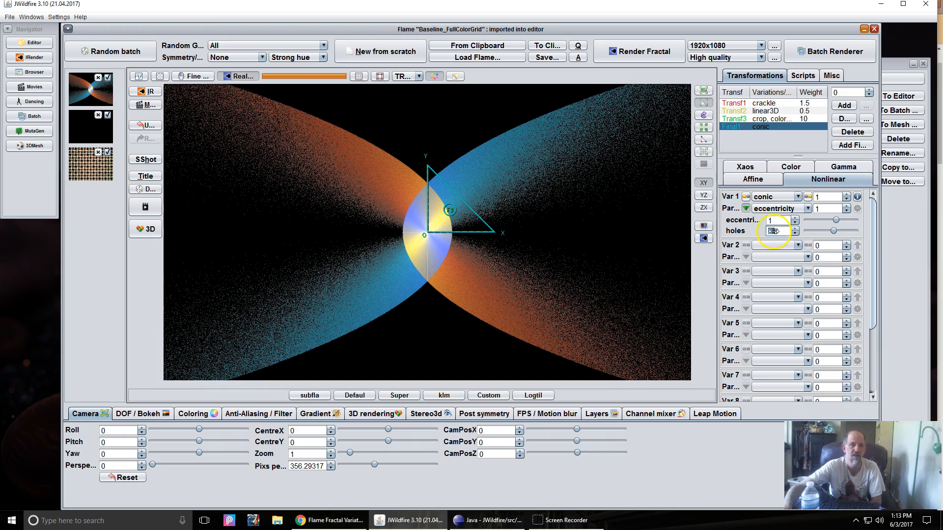
- Vary the conic holes value from about -0.252 up to about 3.208, ending at about 1.172
{"action": "left_click_drag", "start_coordinate": [754, 232], "coordinate": [695, 236]}
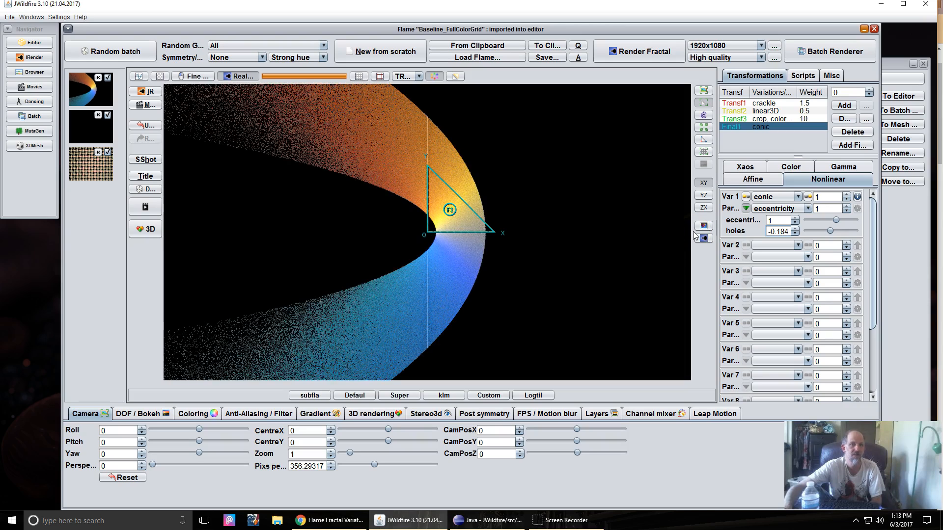
{"action": "left_click_drag", "start_coordinate": [685, 231], "coordinate": [661, 226]}
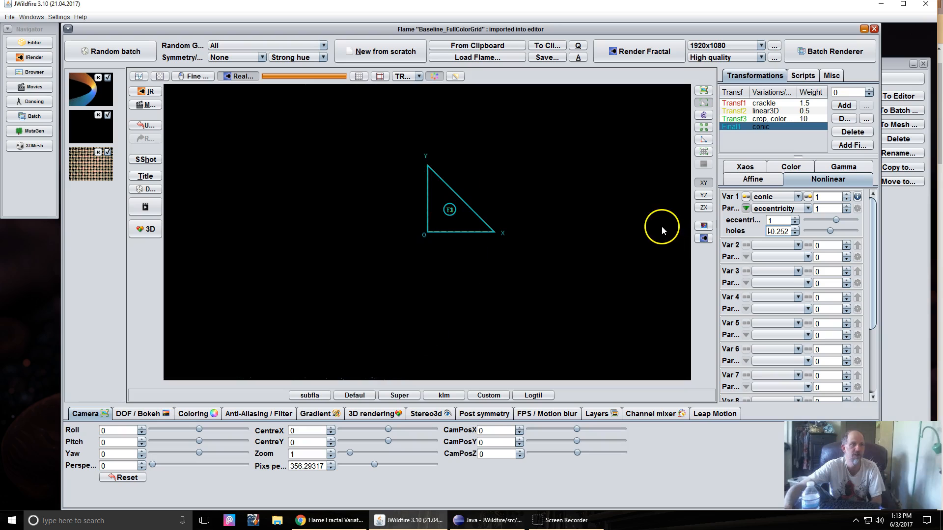
{"action": "left_click_drag", "start_coordinate": [568, 213], "coordinate": [851, 235]}
{"action": "left_click_drag", "start_coordinate": [942, 245], "coordinate": [942, 231]}
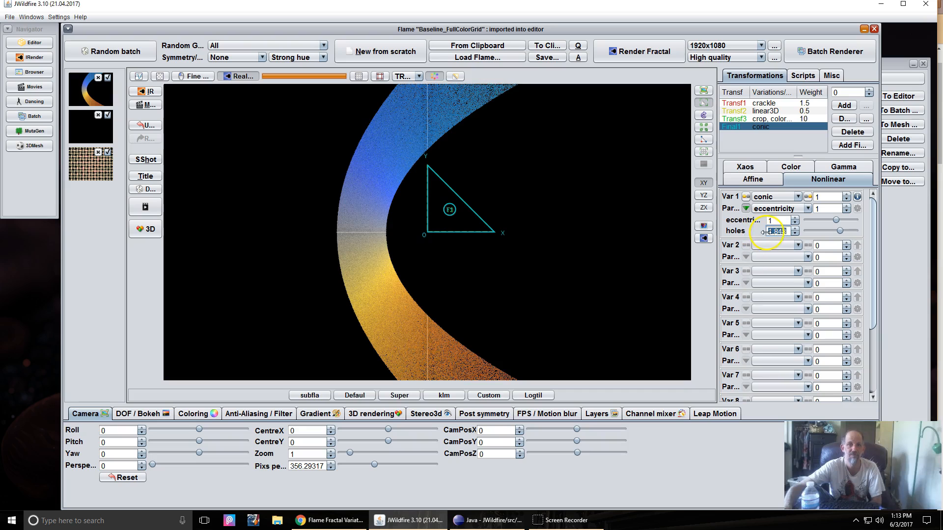
{"action": "left_click_drag", "start_coordinate": [776, 232], "coordinate": [796, 231]}
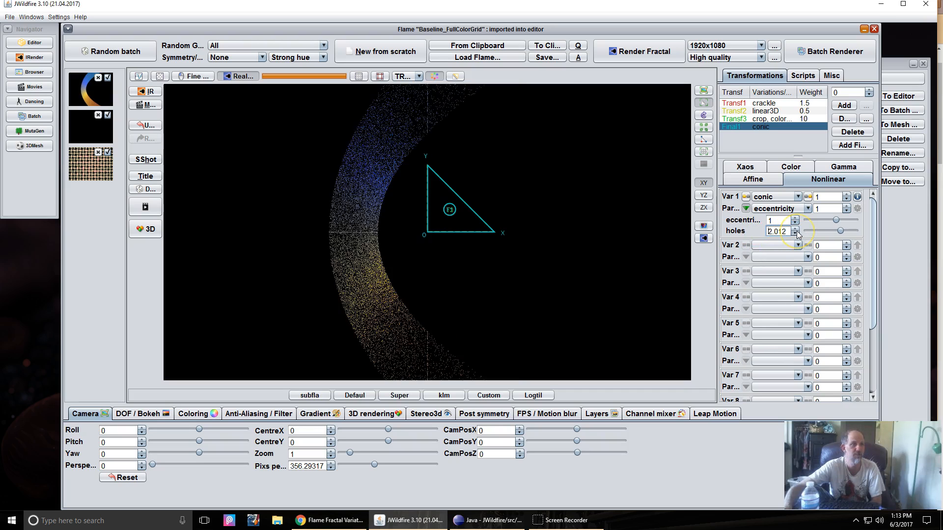
{"action": "left_click_drag", "start_coordinate": [859, 241], "coordinate": [868, 238]}
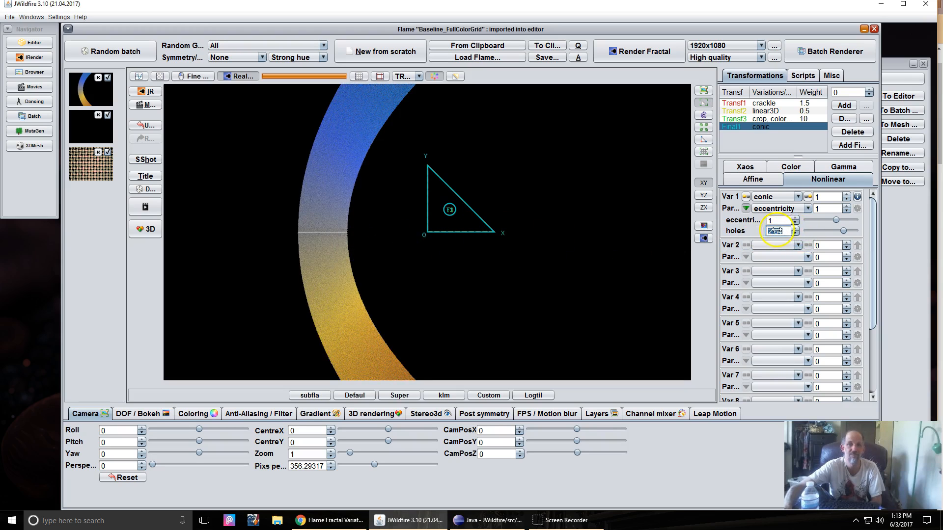
{"action": "left_click_drag", "start_coordinate": [806, 232], "coordinate": [835, 235]}
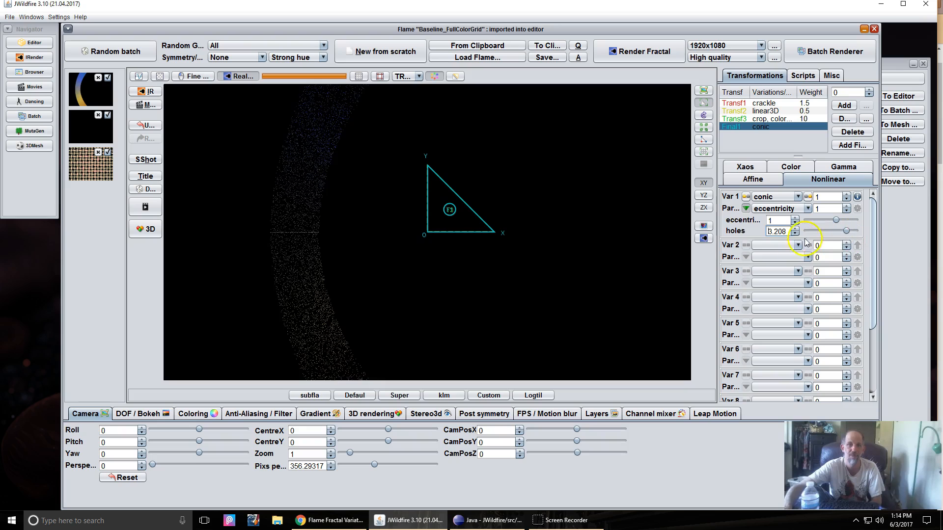
{"action": "left_click_drag", "start_coordinate": [614, 237], "coordinate": [529, 240]}
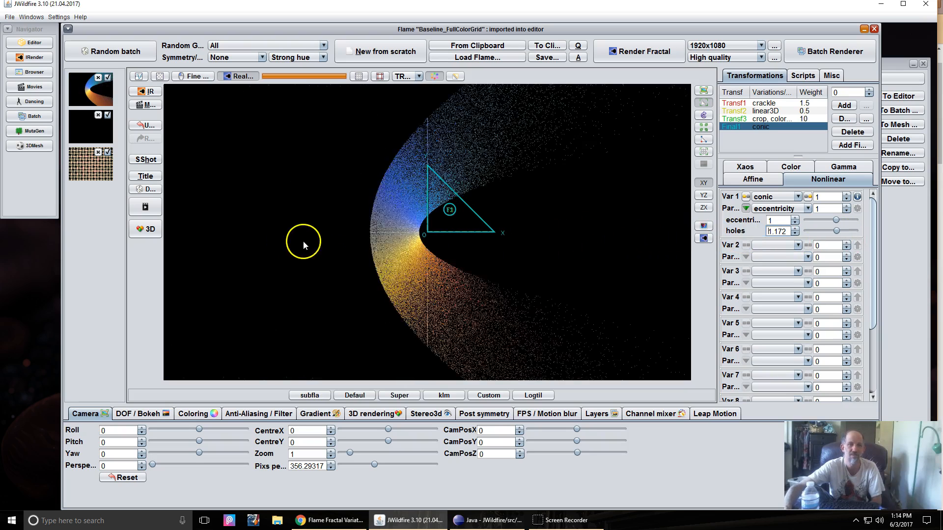
- Create a new flame from scratch and add a first transform using the conic variation
{"action": "left_click", "coordinate": [370, 58]}
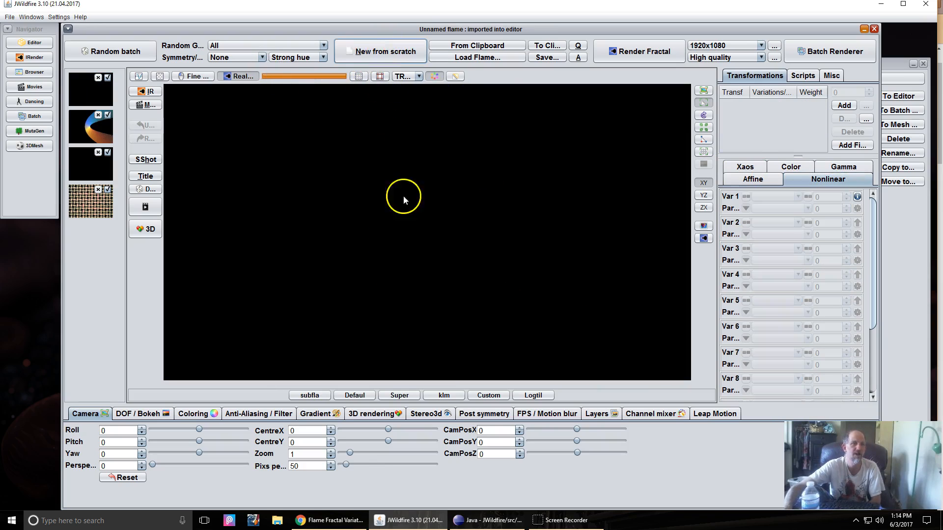
{"action": "left_click", "coordinate": [842, 106]}
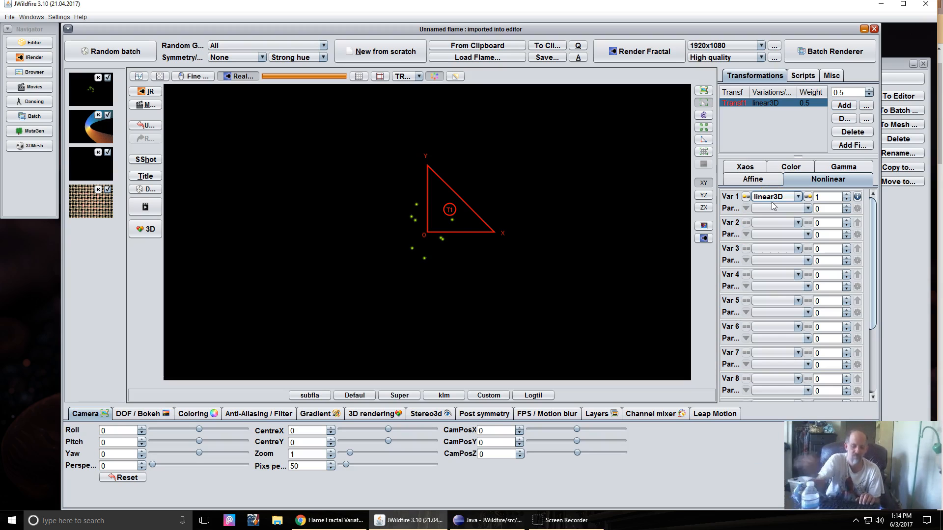
{"action": "key", "text": "c"}
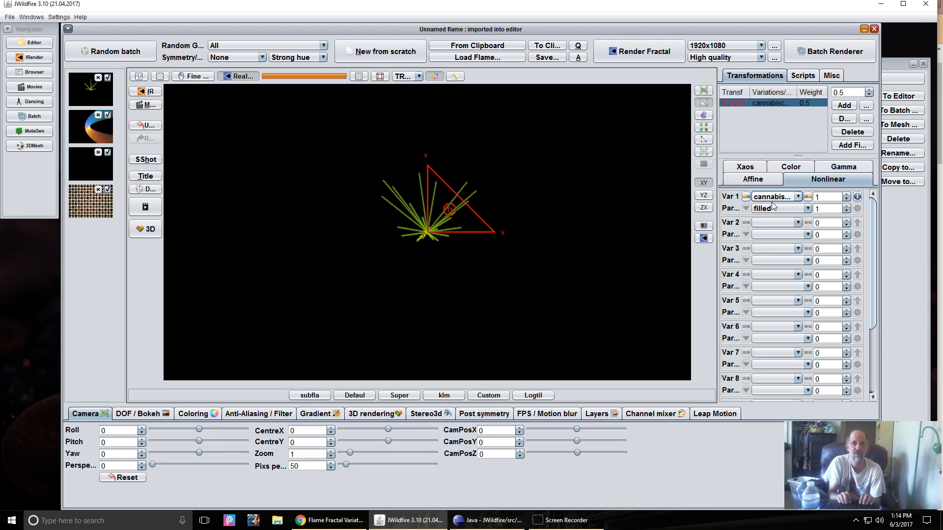
{"action": "key", "text": "c"}
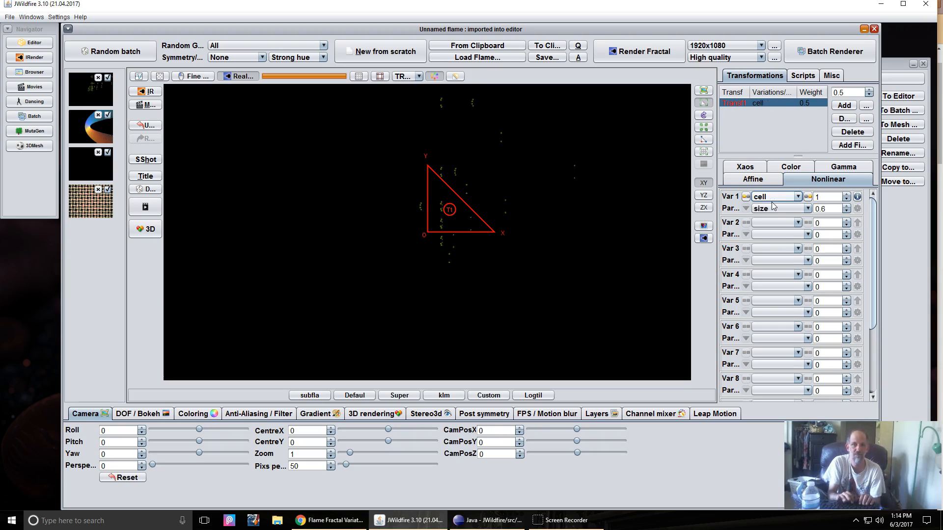
{"action": "key", "text": "o"}
{"action": "key", "text": "n"}
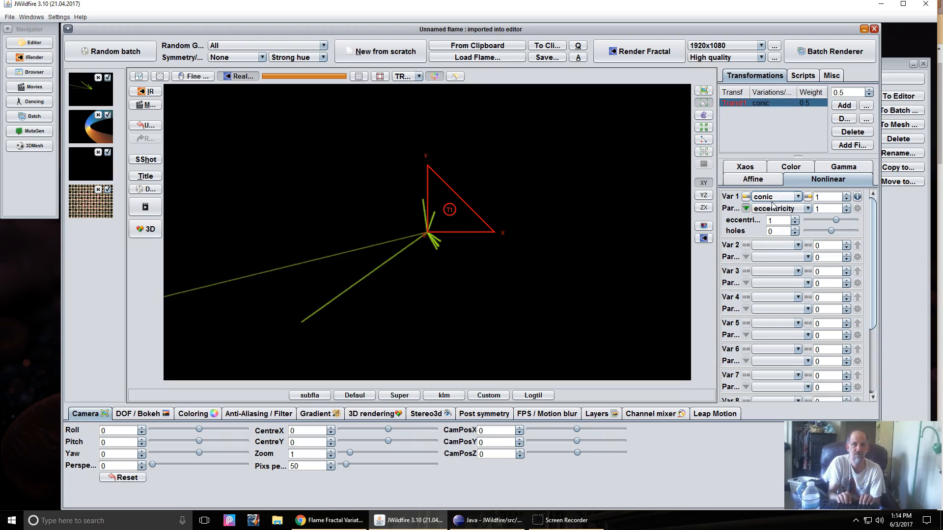
- Add a second transform using the julian variation
{"action": "left_click", "coordinate": [843, 106]}
{"action": "left_click", "coordinate": [766, 199]}
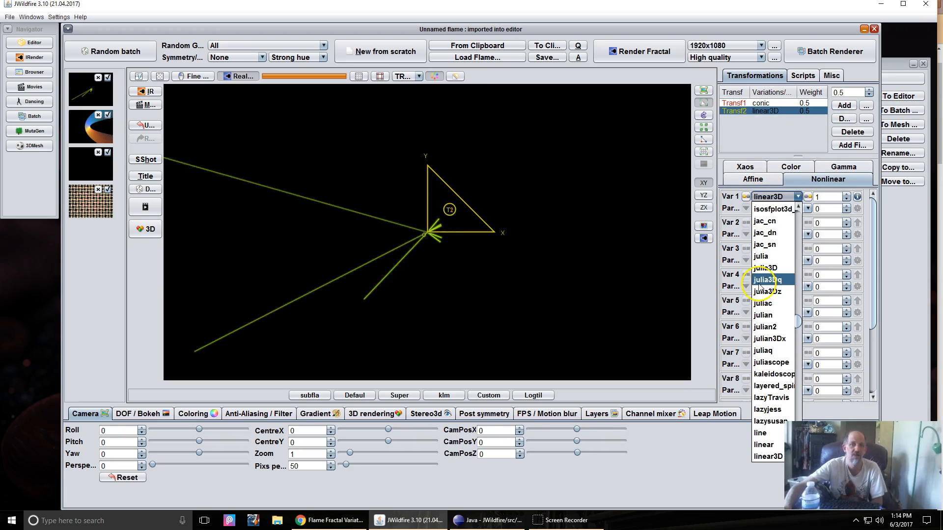
{"action": "left_click", "coordinate": [769, 316]}
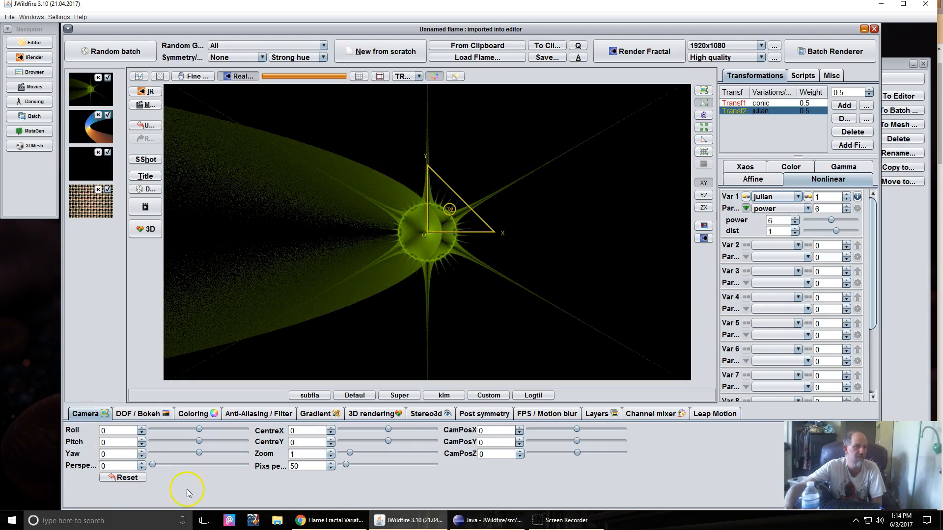
- Raise the camera's pixels per unit to about 231.2 and apply the AAPastels-026.map gradient to the flame
{"action": "left_click_drag", "start_coordinate": [297, 464], "coordinate": [399, 452]}
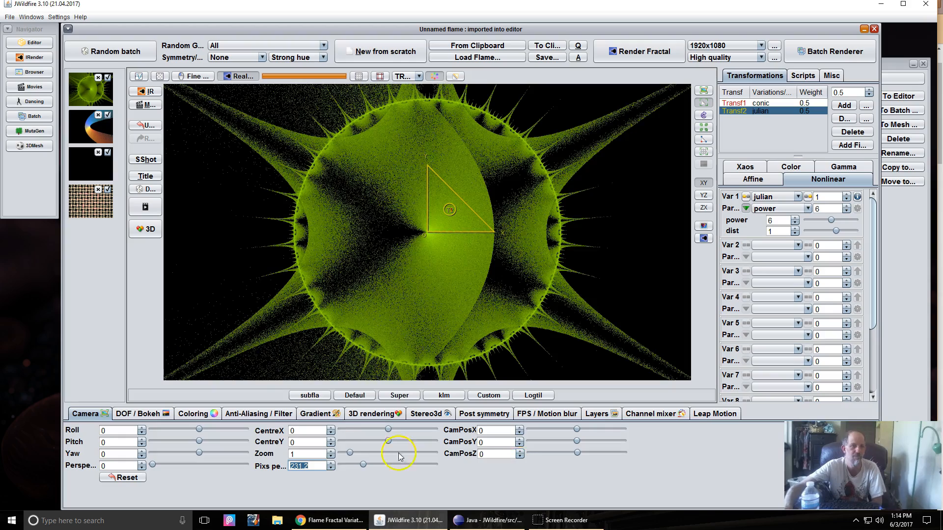
{"action": "left_click", "coordinate": [316, 415]}
{"action": "left_click", "coordinate": [475, 493]}
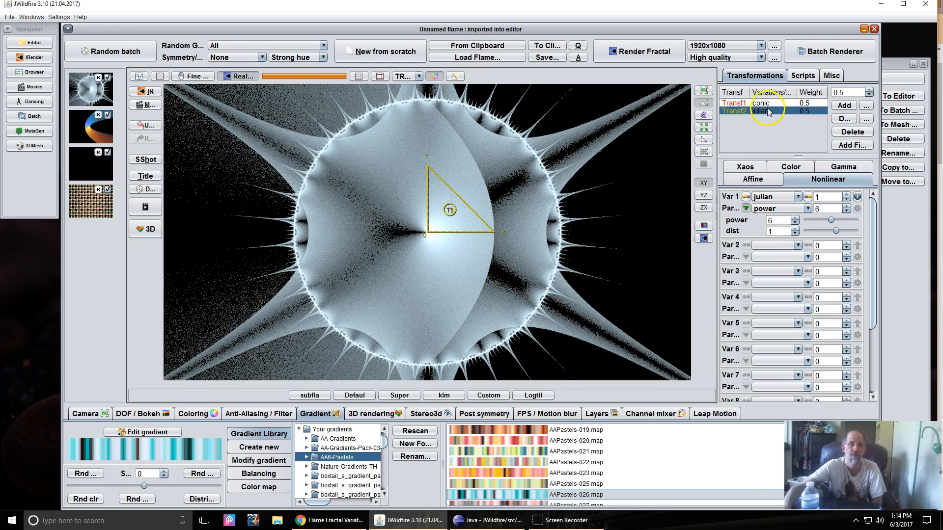
- Set the conic transform's eccentricity to about 0.536 and holes to about -0.292, and move its triangle diagonally up and left of the origin
{"action": "left_click", "coordinate": [807, 221]}
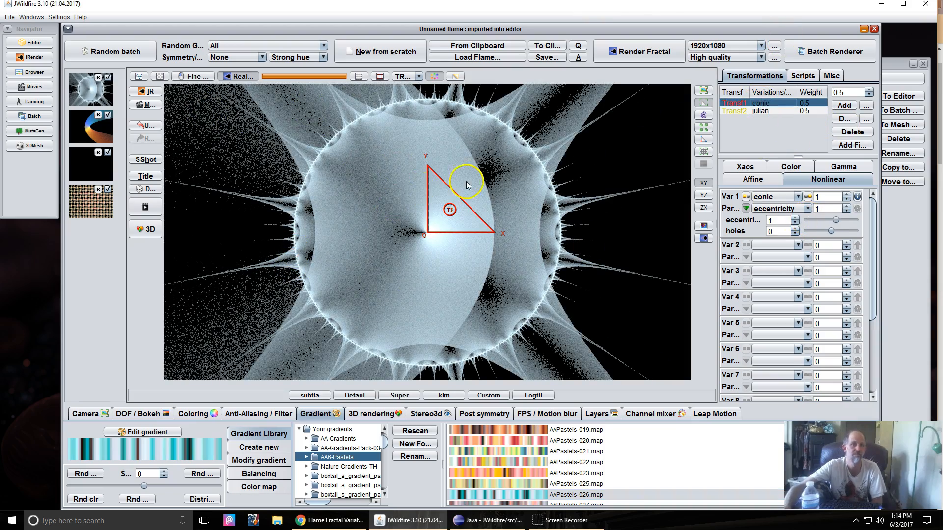
{"action": "left_click_drag", "start_coordinate": [775, 222], "coordinate": [735, 233]}
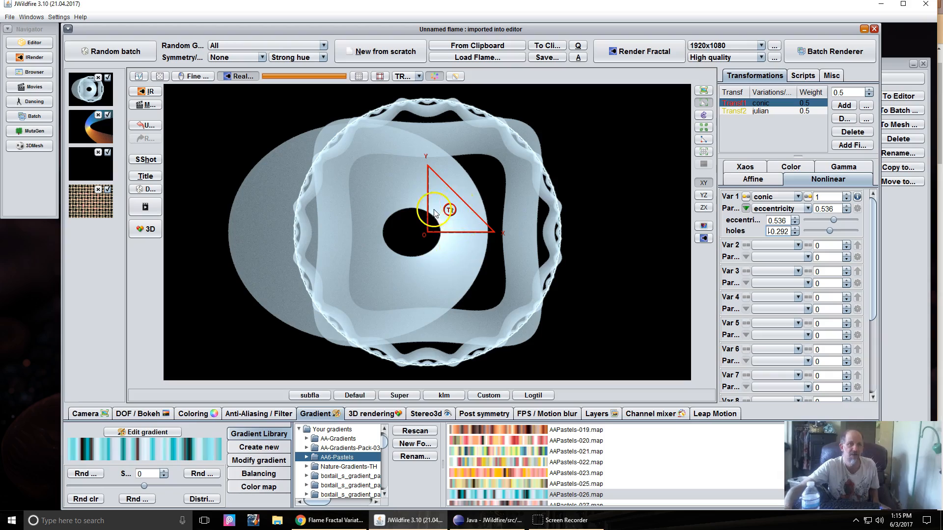
{"action": "left_click_drag", "start_coordinate": [441, 212], "coordinate": [383, 153]}
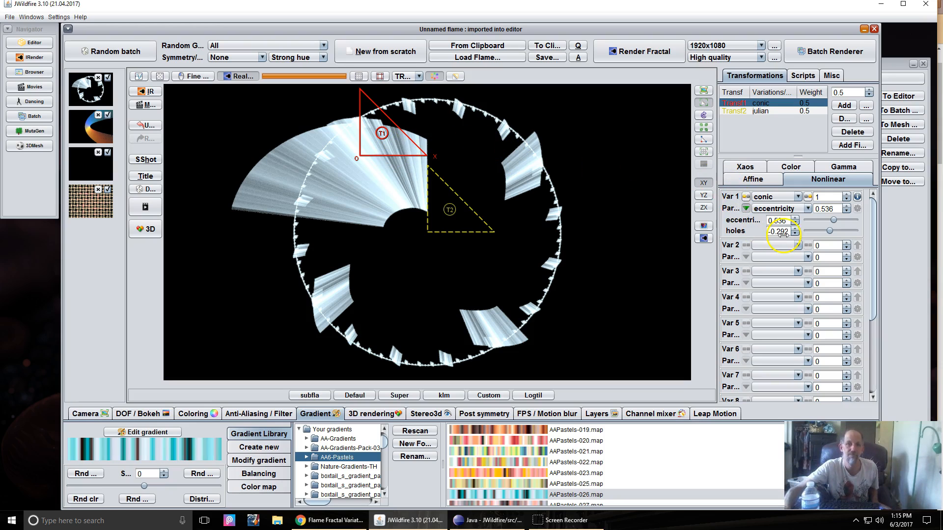
- Set both the eccentricity and the holes of the conic transform to 0.5
{"action": "left_click_drag", "start_coordinate": [781, 234], "coordinate": [840, 227]}
{"action": "left_click_drag", "start_coordinate": [782, 222], "coordinate": [813, 235]}
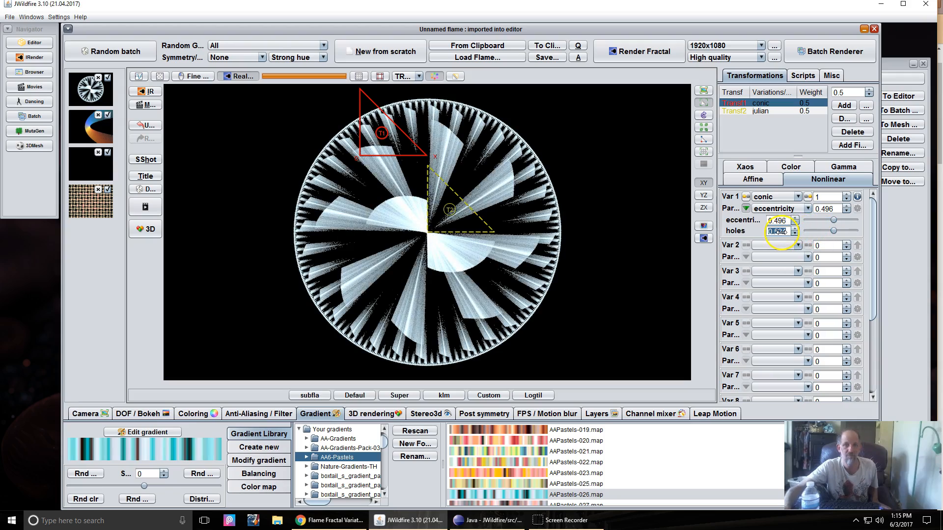
{"action": "key", "text": "Return"}
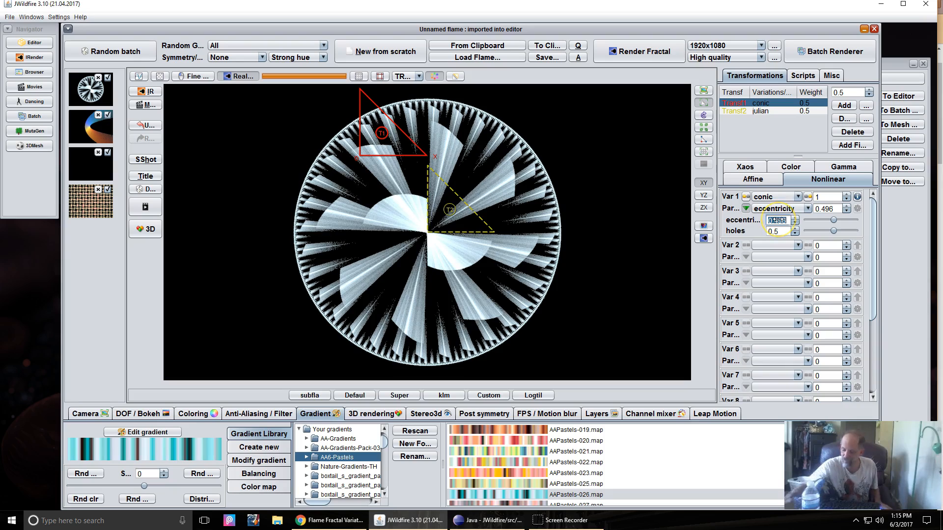
{"action": "key", "text": "Return"}
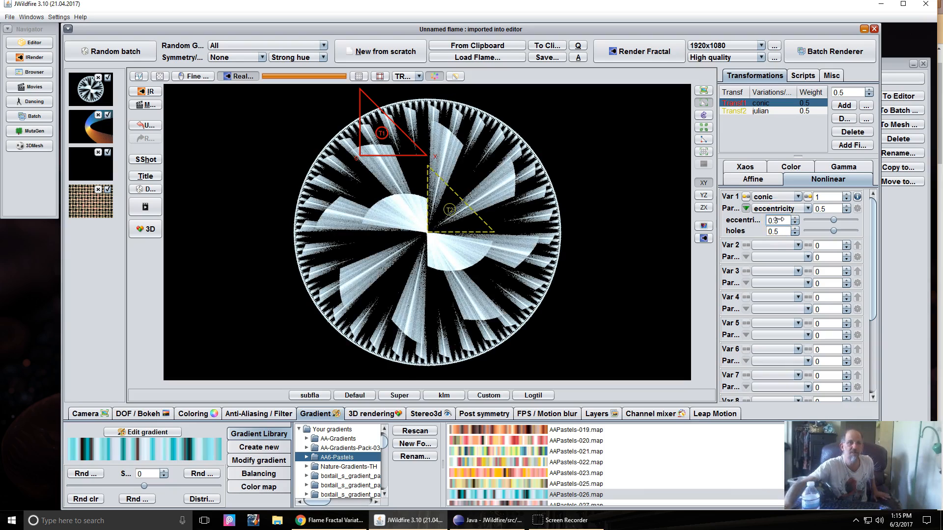
- Move the conic transform's triangle back to the origin and shrink it to about half size
{"action": "left_click_drag", "start_coordinate": [380, 140], "coordinate": [442, 214]}
{"action": "scroll", "coordinate": [443, 218], "scroll_direction": "down", "scroll_amount": 5}
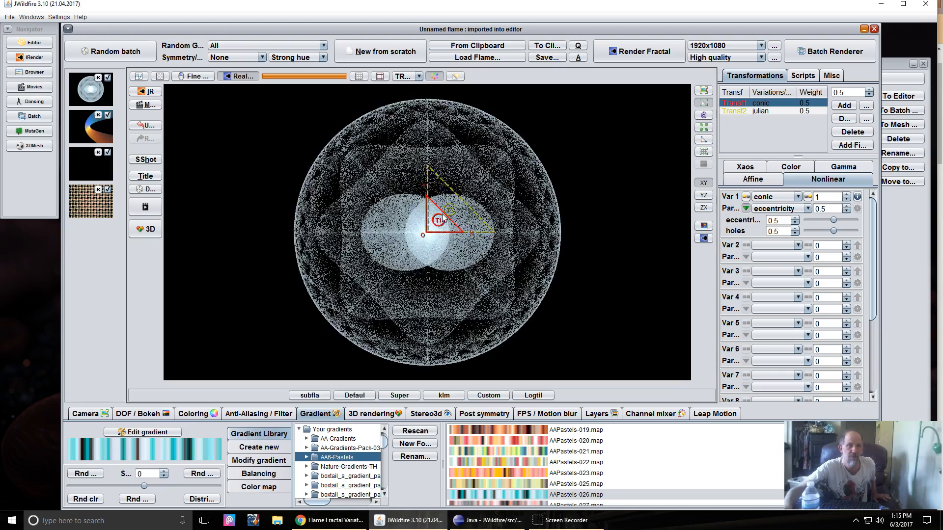
{"action": "scroll", "coordinate": [442, 214], "scroll_direction": "down", "scroll_amount": 2}
- Reposition the small conic triangle up and left of the origin and nudge its post-transform triangle slightly
{"action": "left_click_drag", "start_coordinate": [431, 219], "coordinate": [512, 212]}
{"action": "left_click_drag", "start_coordinate": [496, 173], "coordinate": [399, 195]}
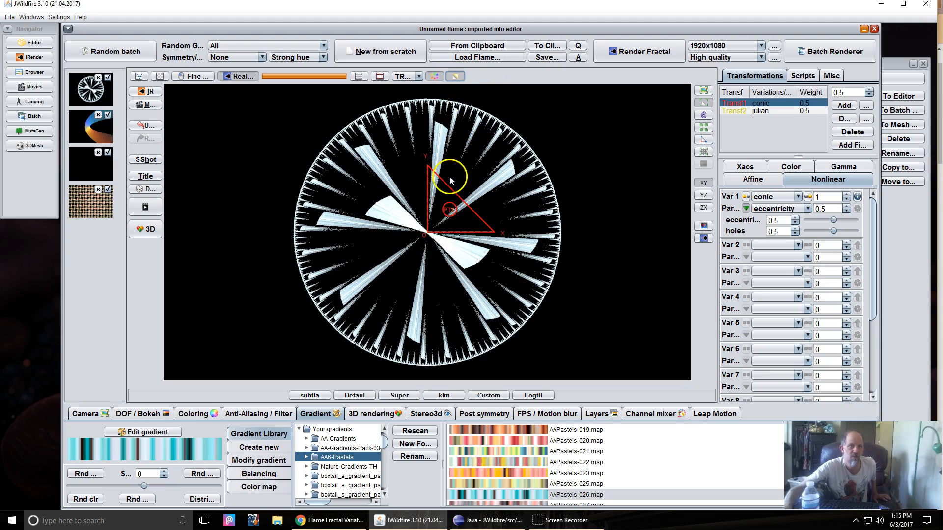
{"action": "mouse_move", "coordinate": [446, 210]}
{"action": "left_mouse_down"}
{"action": "mouse_move", "coordinate": [505, 221]}
{"action": "mouse_move", "coordinate": [480, 216]}
{"action": "mouse_move", "coordinate": [421, 242]}
{"action": "mouse_move", "coordinate": [421, 211]}
{"action": "mouse_move", "coordinate": [402, 243]}
{"action": "mouse_move", "coordinate": [418, 259]}
{"action": "mouse_move", "coordinate": [489, 249]}
{"action": "mouse_move", "coordinate": [454, 205]}
{"action": "left_mouse_up"}
{"action": "left_click", "coordinate": [456, 77]}
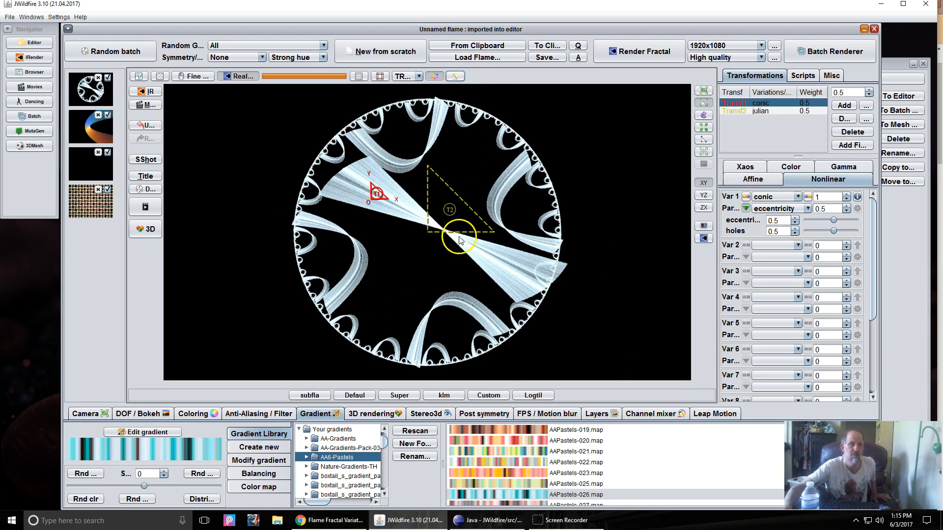
- Enlarge the conic triangle and move it close to the origin, and lower eccentricity to about 0.096 and holes to about -0.432
{"action": "scroll", "coordinate": [375, 195], "scroll_direction": "up", "scroll_amount": 10}
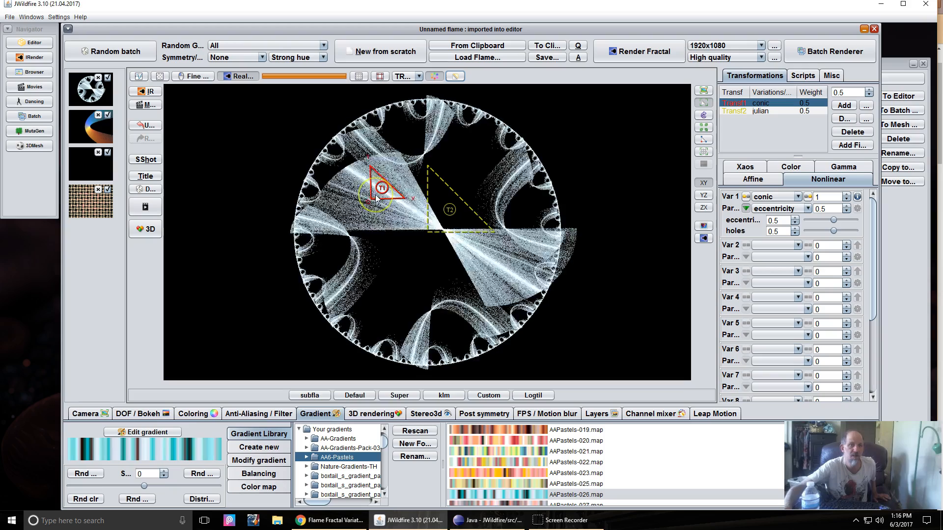
{"action": "left_click_drag", "start_coordinate": [376, 197], "coordinate": [426, 219]}
{"action": "scroll", "coordinate": [426, 219], "scroll_direction": "down", "scroll_amount": 3}
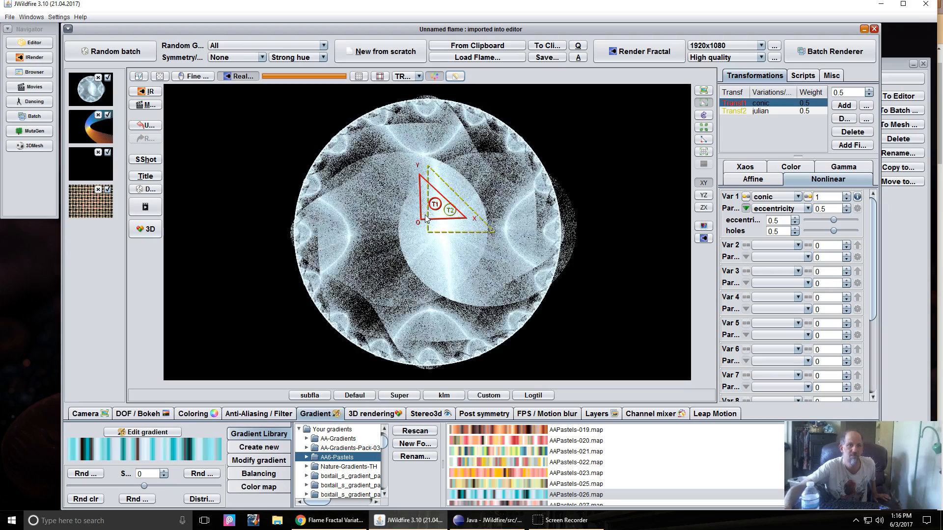
{"action": "left_click_drag", "start_coordinate": [786, 219], "coordinate": [757, 234]}
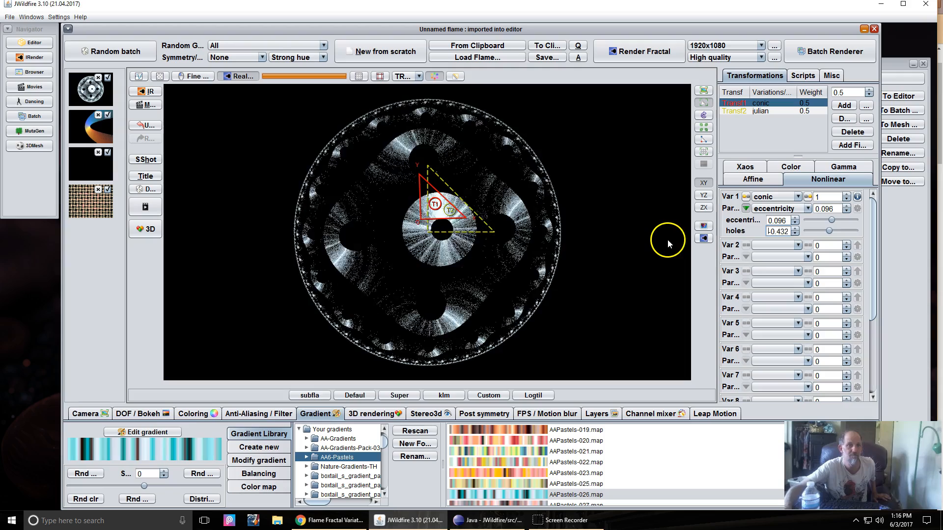
{"action": "left_click_drag", "start_coordinate": [632, 240], "coordinate": [422, 243]}
- Shift and enlarge the conic's post-transform triangle, with holes at about -2.448 and eccentricity at about -0.012
{"action": "left_click", "coordinate": [456, 78]}
{"action": "left_click_drag", "start_coordinate": [461, 218], "coordinate": [518, 222]}
{"action": "scroll", "coordinate": [517, 221], "scroll_direction": "up", "scroll_amount": 6}
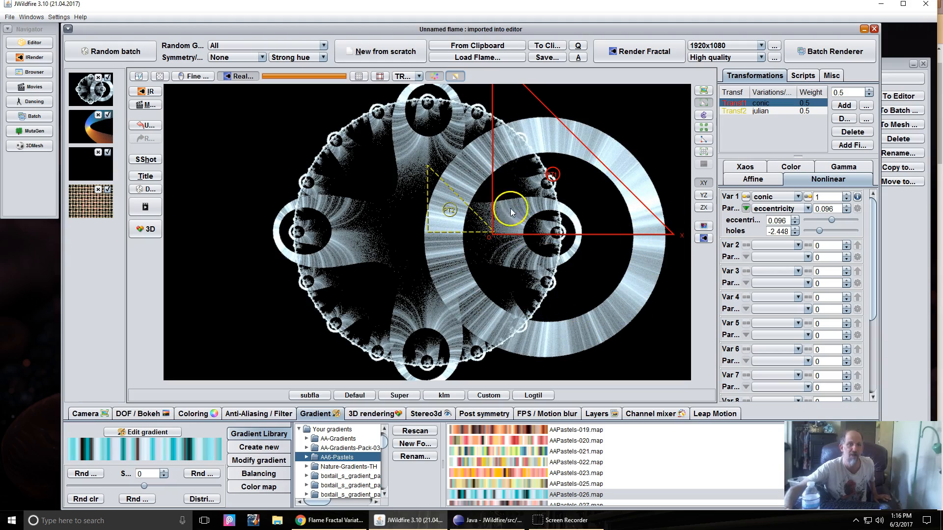
{"action": "mouse_move", "coordinate": [785, 219]}
{"action": "left_mouse_down"}
{"action": "mouse_move", "coordinate": [832, 221]}
{"action": "mouse_move", "coordinate": [794, 231]}
{"action": "mouse_move", "coordinate": [786, 222]}
{"action": "mouse_move", "coordinate": [830, 210]}
{"action": "mouse_move", "coordinate": [786, 212]}
{"action": "mouse_move", "coordinate": [920, 199]}
{"action": "mouse_move", "coordinate": [701, 211]}
{"action": "mouse_move", "coordinate": [551, 184]}
{"action": "mouse_move", "coordinate": [540, 147]}
{"action": "left_mouse_up"}
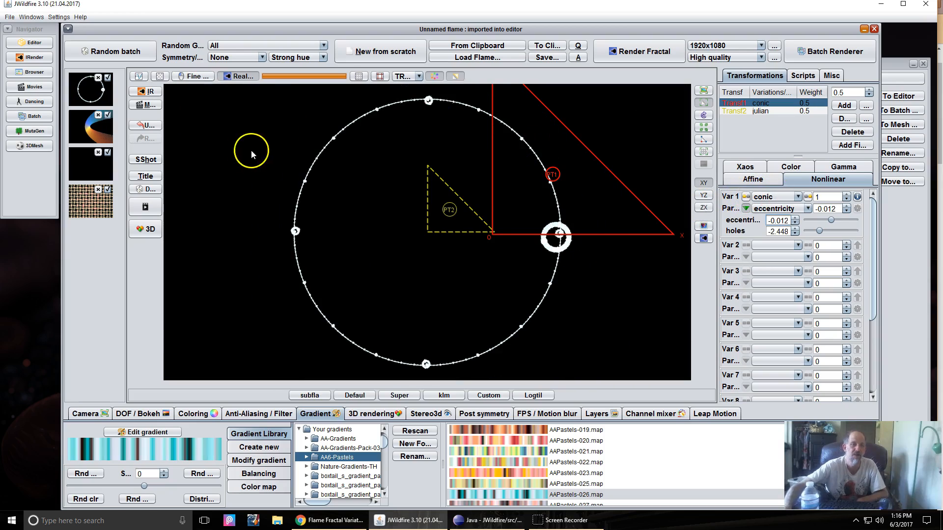
- Create another new flame with a conic transform and apply the AAPastels-026.map gradient
{"action": "left_click", "coordinate": [380, 54]}
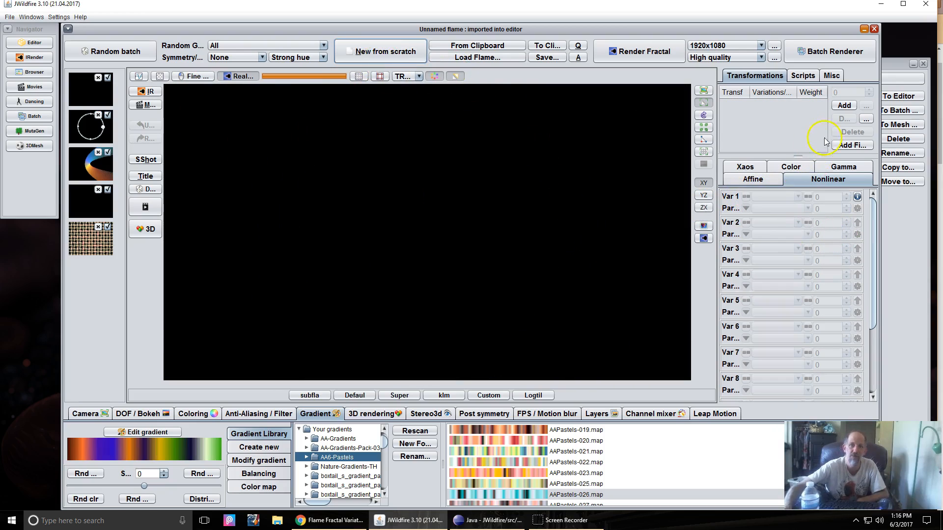
{"action": "left_click", "coordinate": [843, 107]}
{"action": "left_click", "coordinate": [770, 197]}
{"action": "scroll", "coordinate": [788, 268], "scroll_direction": "up", "scroll_amount": 10}
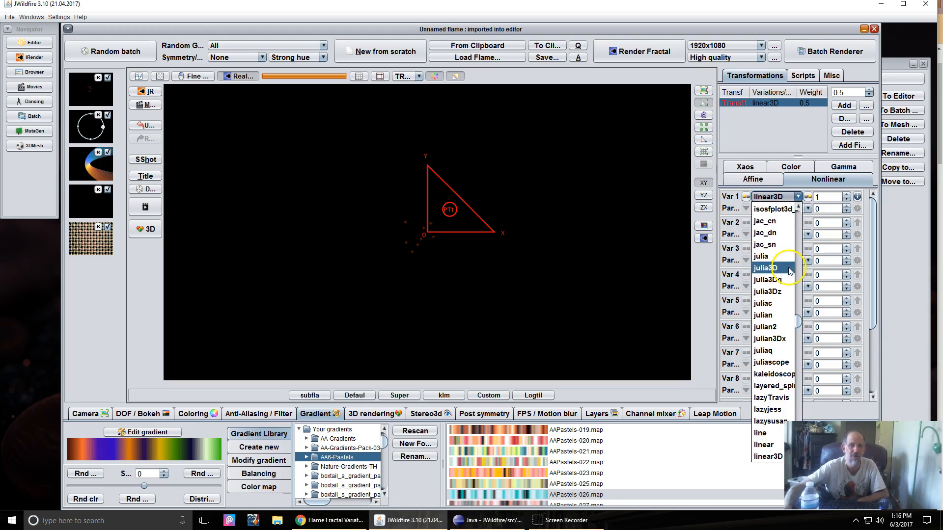
{"action": "scroll", "coordinate": [790, 270], "scroll_direction": "up", "scroll_amount": 8}
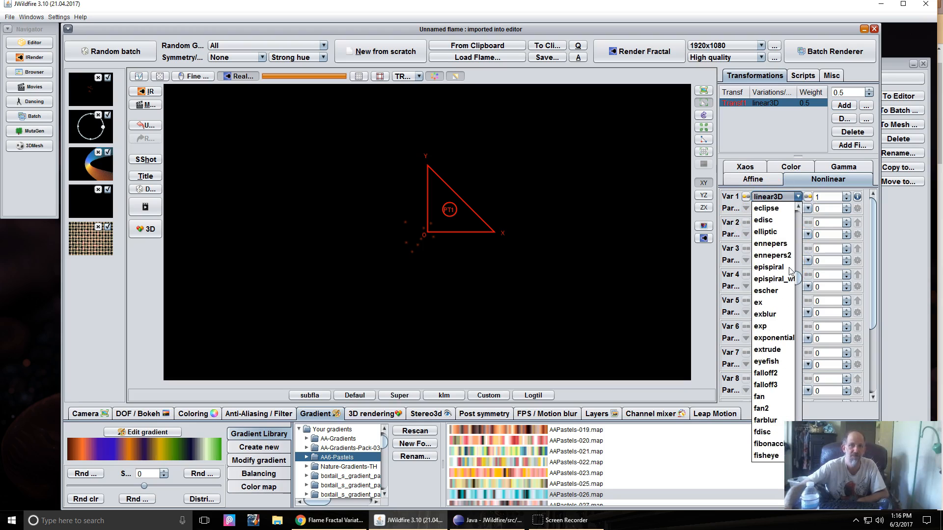
{"action": "scroll", "coordinate": [790, 271], "scroll_direction": "up", "scroll_amount": 8}
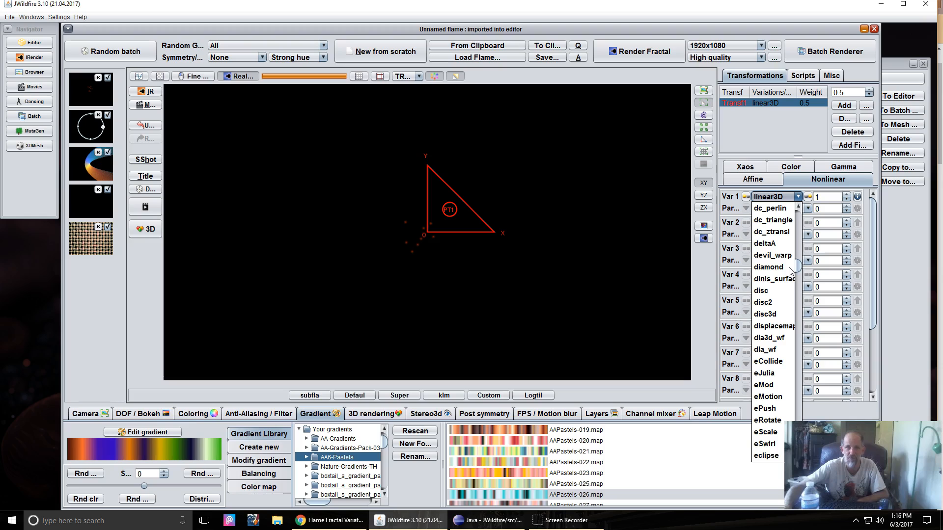
{"action": "scroll", "coordinate": [788, 242], "scroll_direction": "up", "scroll_amount": 8}
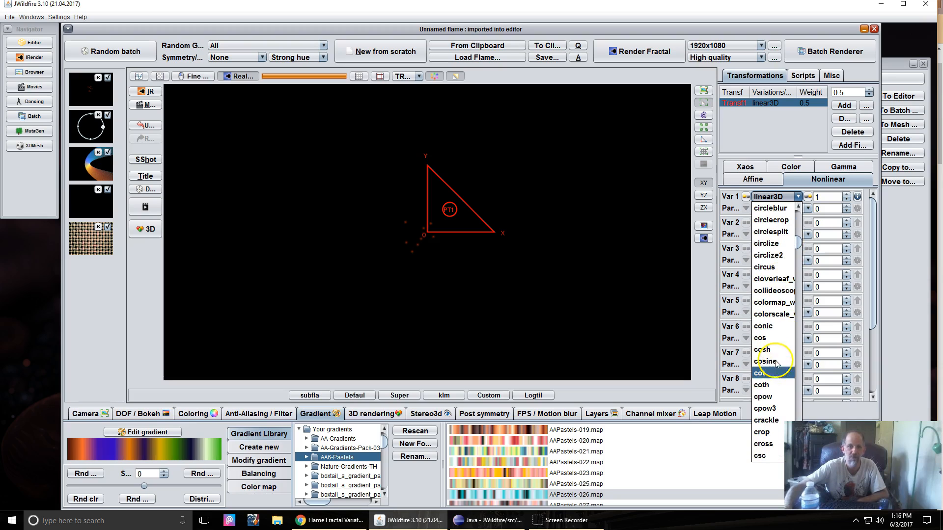
{"action": "left_click", "coordinate": [773, 326]}
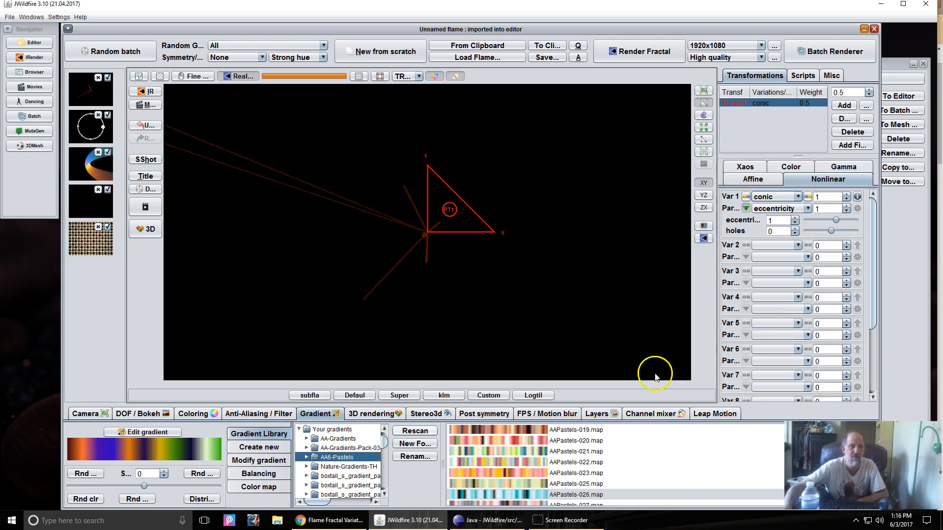
{"action": "left_click", "coordinate": [494, 493]}
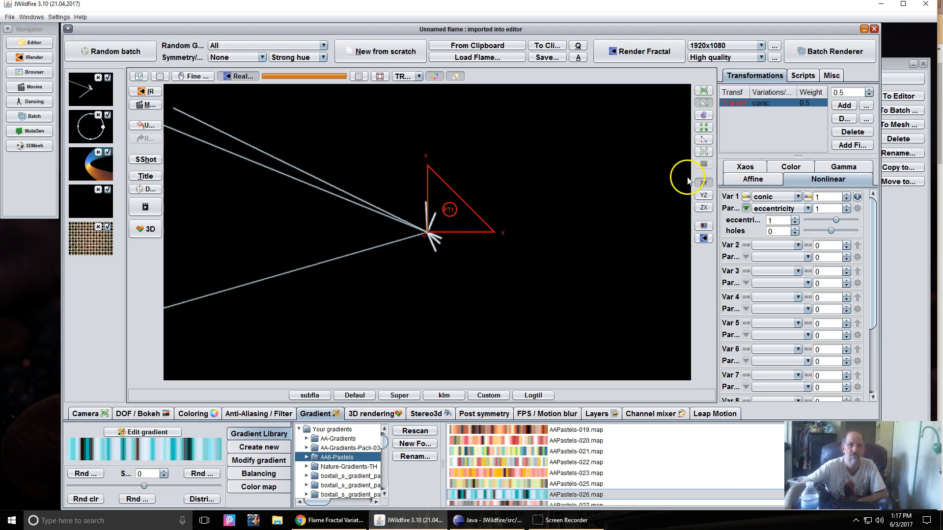
- Add a second transform using the mobiusN variation with power 4, and turn off post-transform editing
{"action": "left_click", "coordinate": [844, 105]}
{"action": "left_click", "coordinate": [776, 197]}
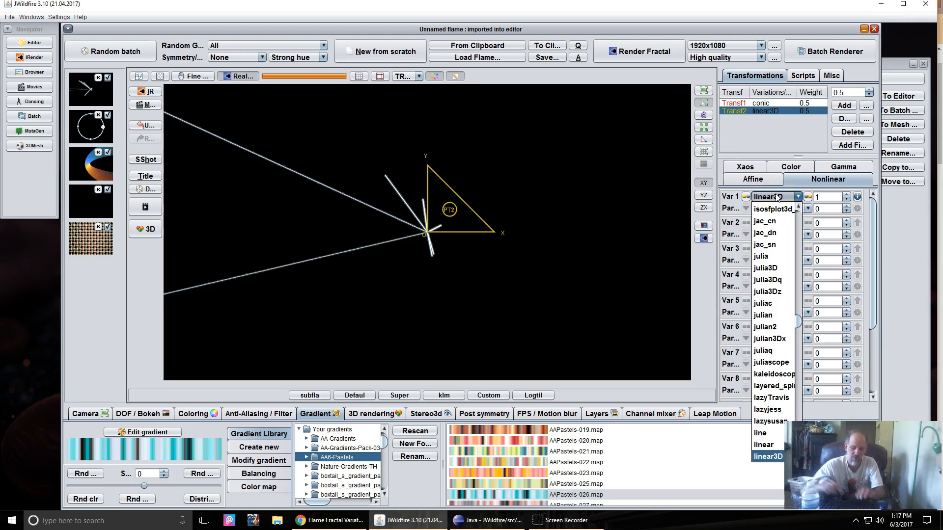
{"action": "key", "text": "Down"}
{"action": "key", "text": "Down"}
{"action": "key", "text": "Down"}
{"action": "key", "text": "Down"}
{"action": "key", "text": "Down"}
{"action": "key", "text": "Down"}
{"action": "key", "text": "Down"}
{"action": "key", "text": "Down"}
{"action": "key", "text": "Down"}
{"action": "key", "text": "Down"}
{"action": "key", "text": "Down"}
{"action": "key", "text": "Down"}
{"action": "key", "text": "Down"}
{"action": "key", "text": "Down"}
{"action": "key", "text": "Down"}
{"action": "key", "text": "Down"}
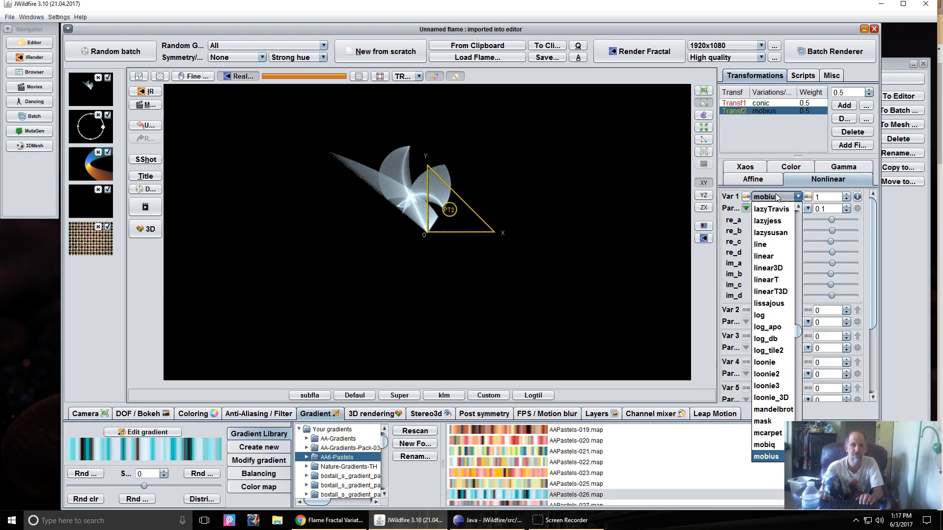
{"action": "key", "text": "Down"}
{"action": "key", "text": "Return"}
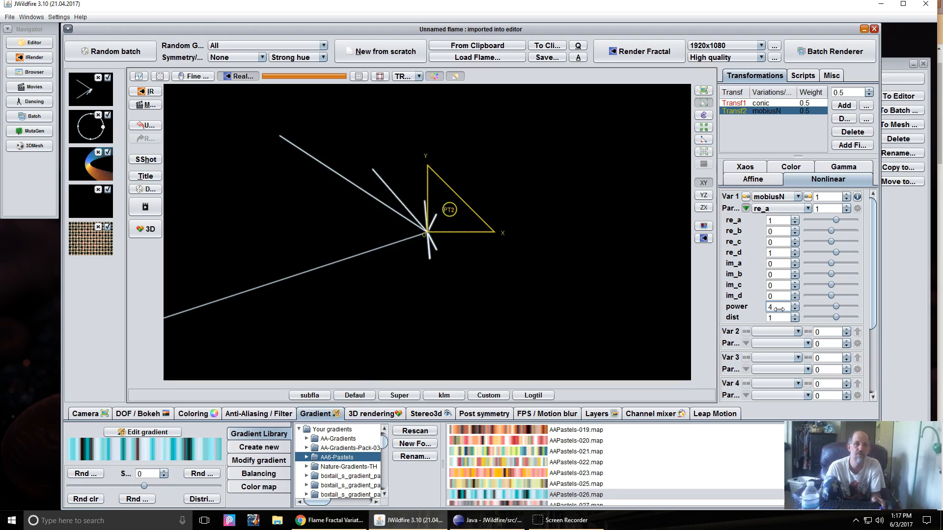
{"action": "key", "text": "Return"}
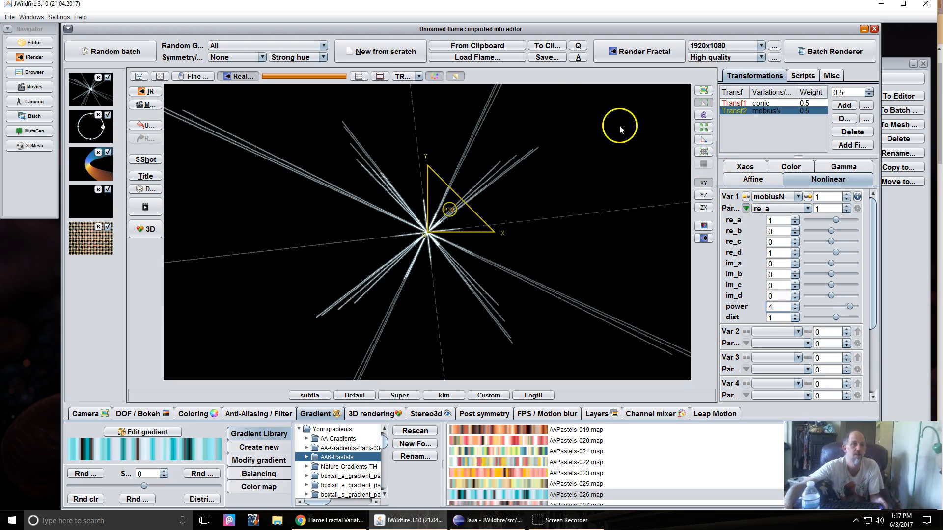
{"action": "left_click", "coordinate": [454, 77]}
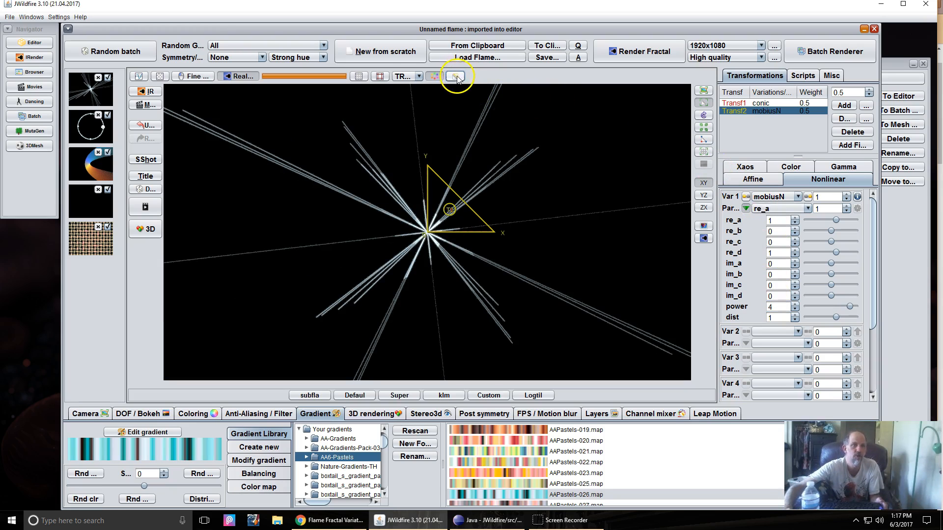
- Shift the mobiusN transform's triangle 1 unit to the right and set its weight to 20
{"action": "left_click", "coordinate": [753, 178]}
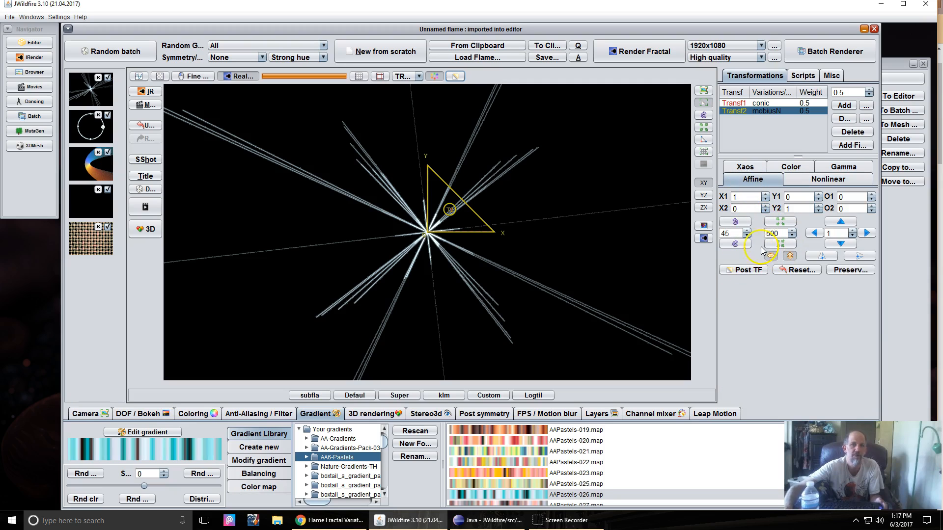
{"action": "left_click", "coordinate": [867, 233]}
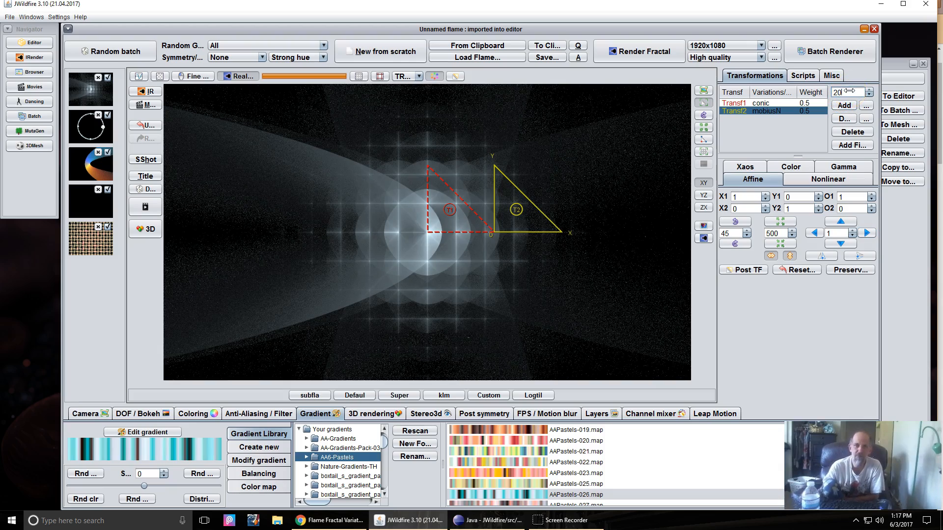
{"action": "key", "text": "Return"}
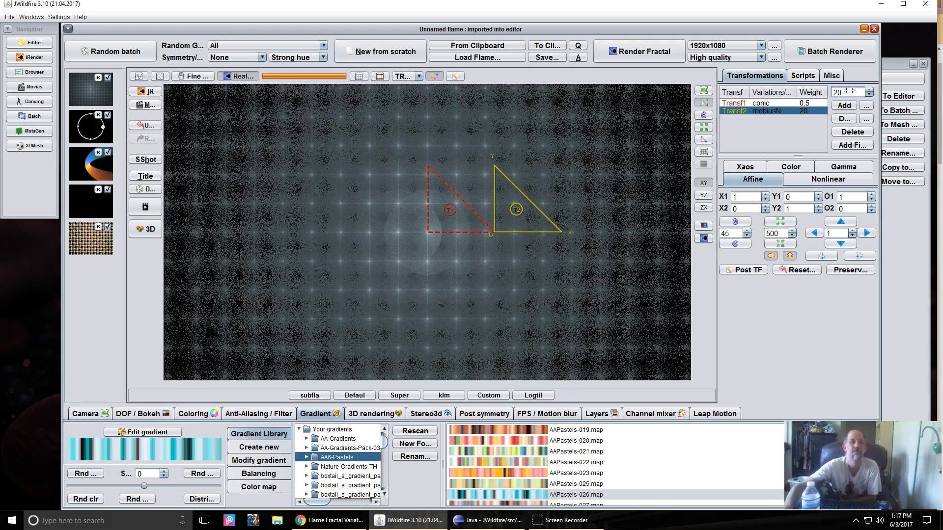
- Shrink the conic triangle twice by the 500 scale amount, down to 0.04, and shift it 1 unit right and 1 unit down
{"action": "left_click", "coordinate": [767, 104]}
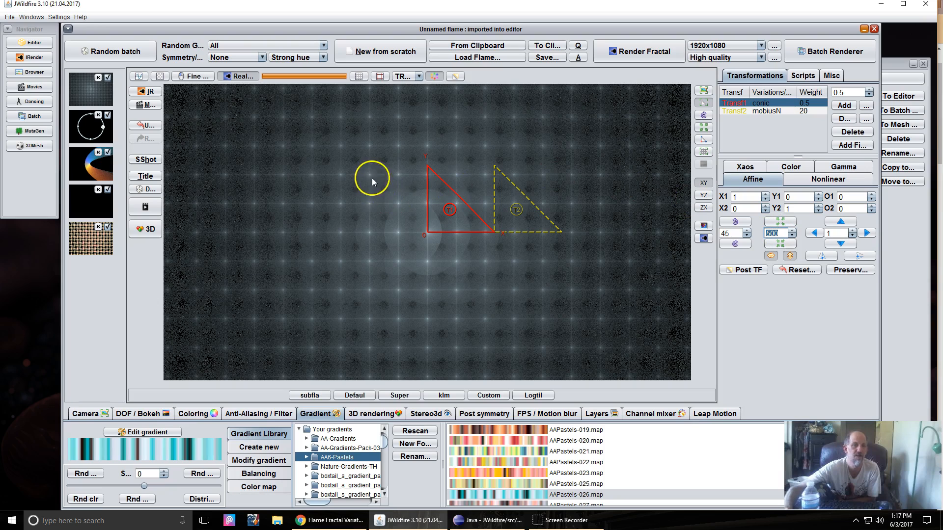
{"action": "left_click", "coordinate": [813, 180]}
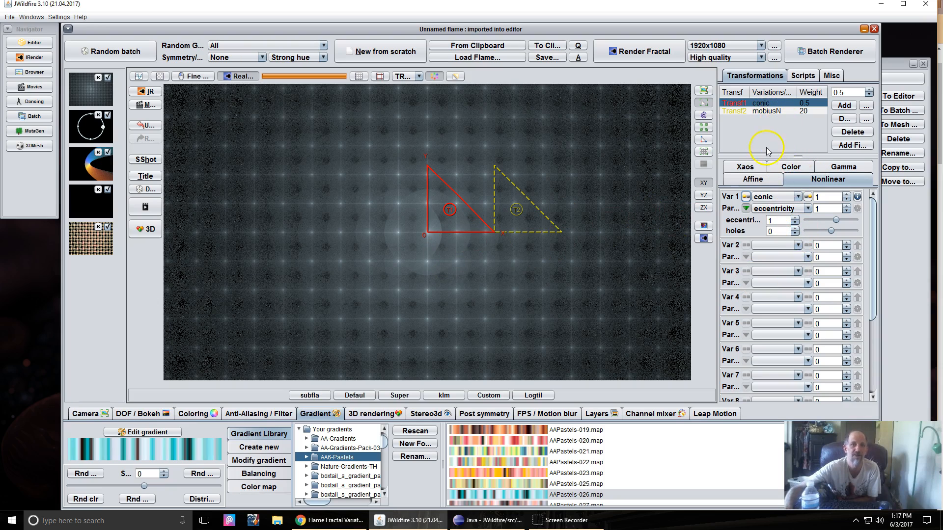
{"action": "left_click", "coordinate": [765, 182]}
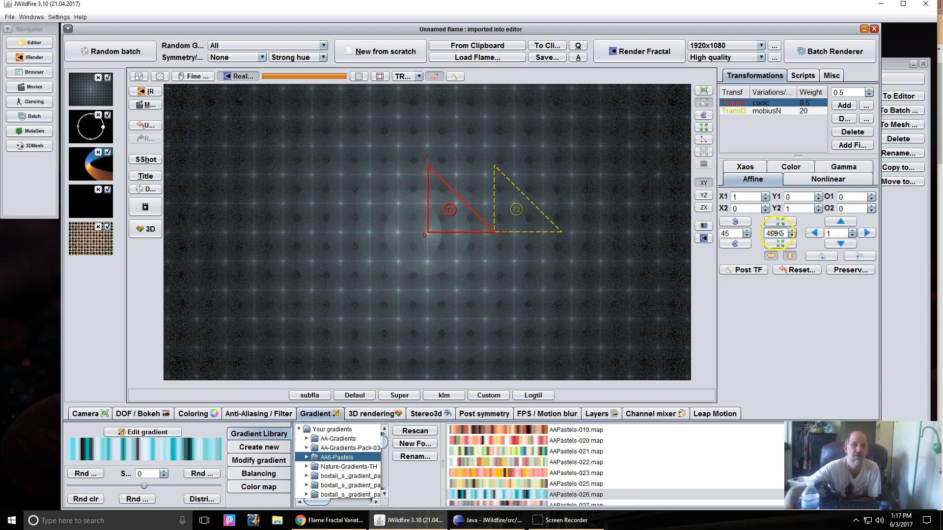
{"action": "type", "text": "500"}
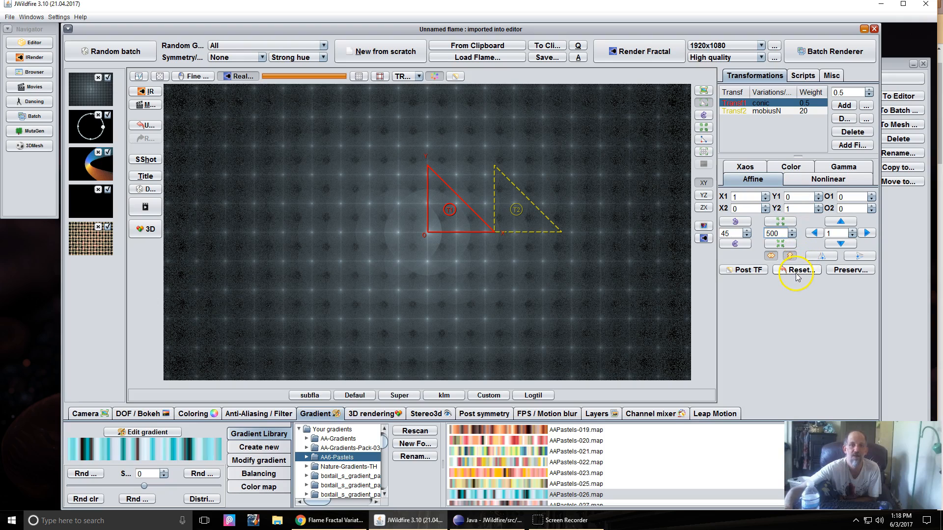
{"action": "left_click", "coordinate": [780, 244]}
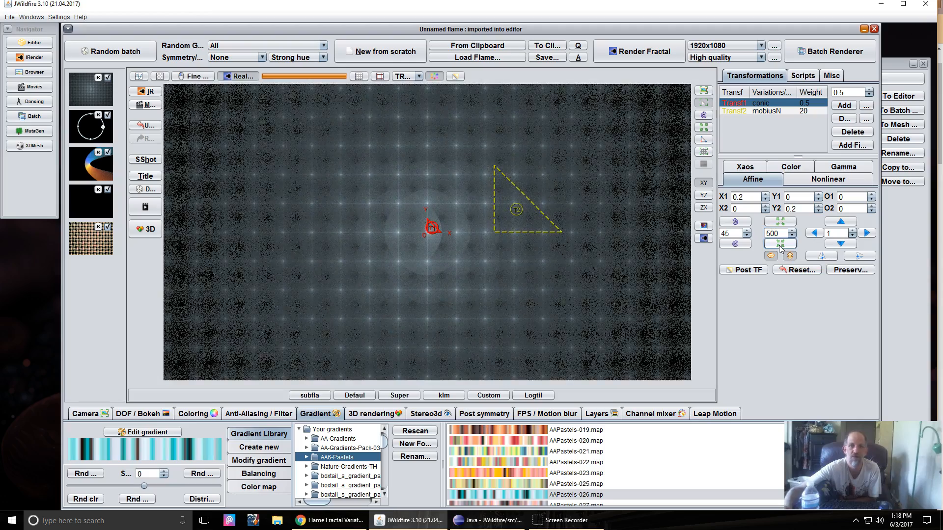
{"action": "left_click", "coordinate": [780, 244]}
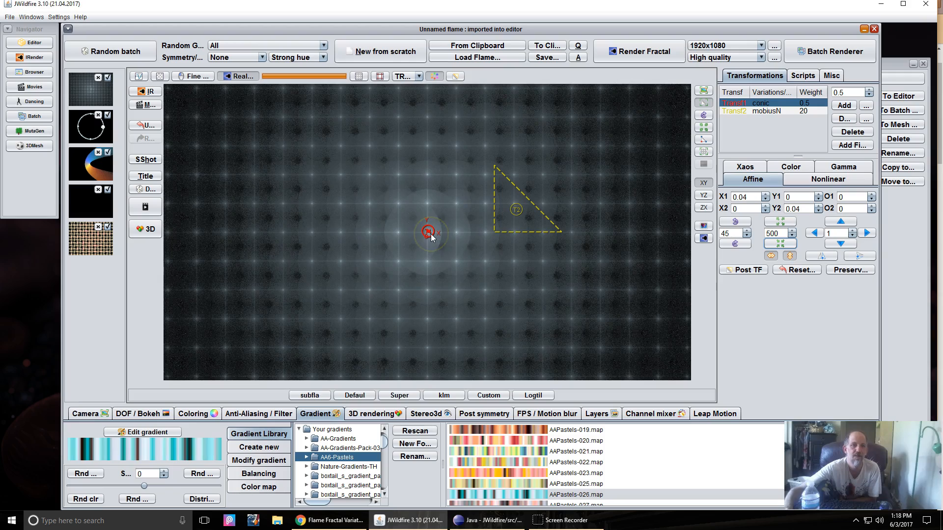
{"action": "left_click", "coordinate": [866, 234]}
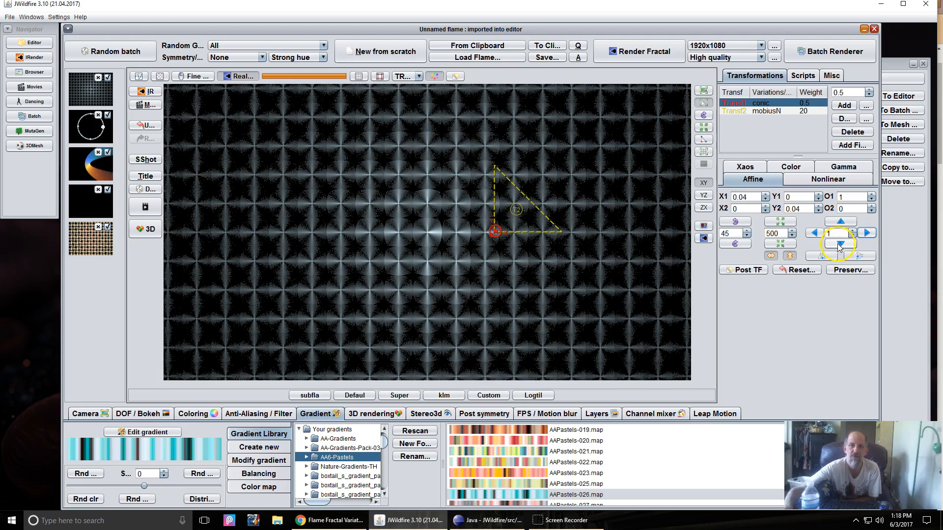
{"action": "left_click", "coordinate": [837, 244]}
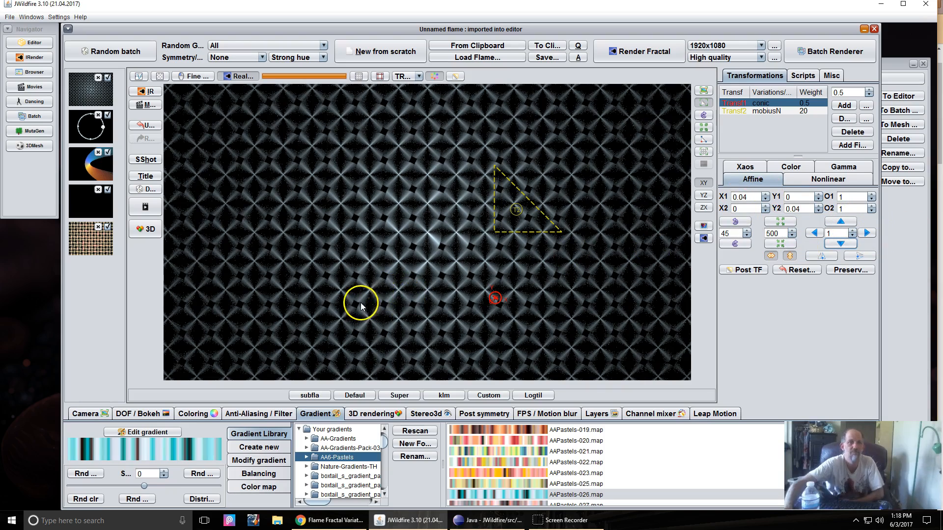
- Set the flame's brightness to 11.52 and the camera's pixels per unit to 109.6
{"action": "left_click", "coordinate": [192, 414]}
{"action": "left_click_drag", "start_coordinate": [148, 431], "coordinate": [238, 439]}
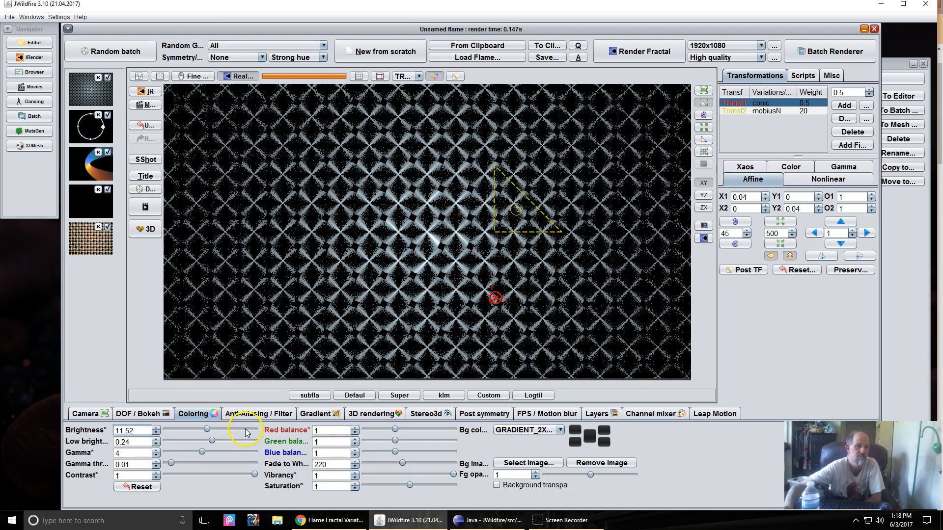
{"action": "left_click", "coordinate": [86, 414]}
{"action": "left_click_drag", "start_coordinate": [294, 466], "coordinate": [364, 471]}
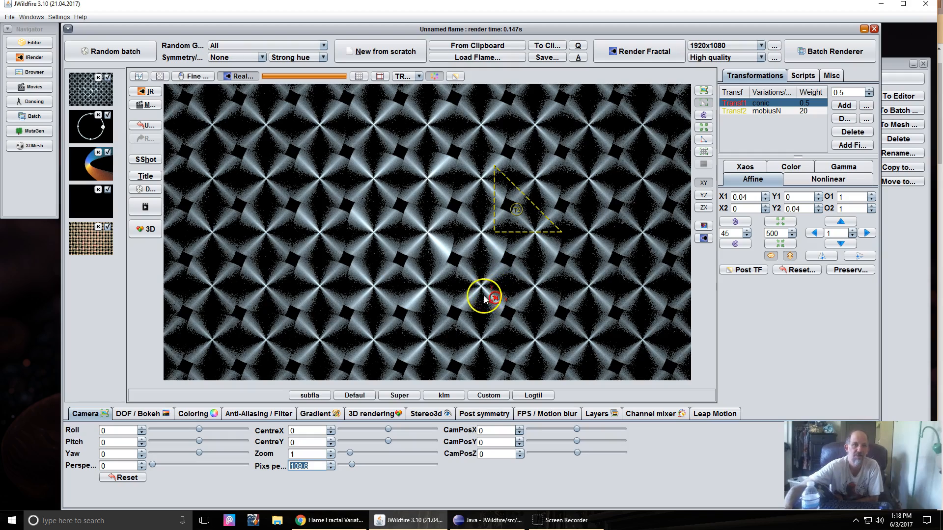
- Move and slightly shrink the conic triangle to about O1 1.04, O2 1.29, and rotate its post-transform triangle by about 45 degrees
{"action": "mouse_move", "coordinate": [495, 300]}
{"action": "left_mouse_down"}
{"action": "mouse_move", "coordinate": [547, 301]}
{"action": "mouse_move", "coordinate": [465, 326]}
{"action": "mouse_move", "coordinate": [411, 319]}
{"action": "mouse_move", "coordinate": [442, 295]}
{"action": "mouse_move", "coordinate": [504, 307]}
{"action": "mouse_move", "coordinate": [480, 327]}
{"action": "left_mouse_up"}
{"action": "scroll", "coordinate": [505, 306], "scroll_direction": "down", "scroll_amount": 2}
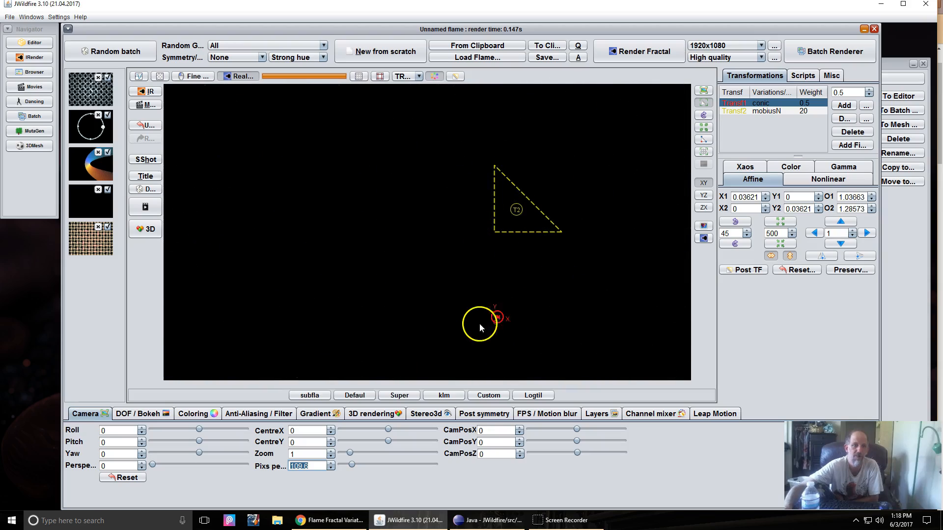
{"action": "left_click", "coordinate": [455, 76]}
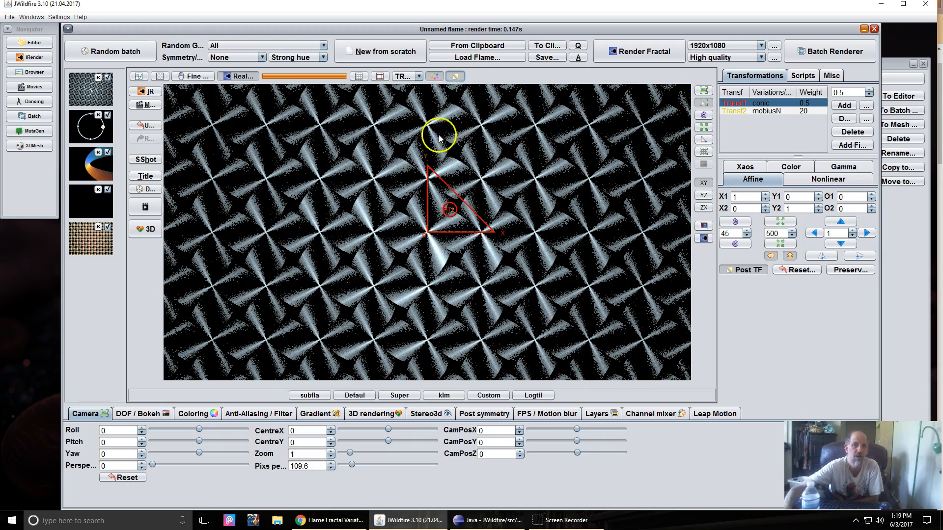
{"action": "left_click_drag", "start_coordinate": [358, 195], "coordinate": [457, 190]}
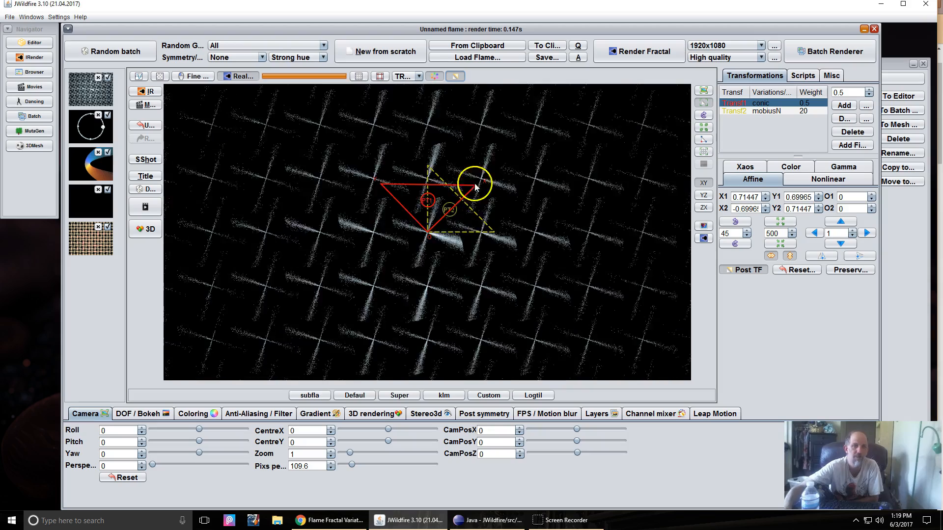
- Set the conic variation's holes to 5 and its eccentricity to 0.5
{"action": "left_click", "coordinate": [829, 180]}
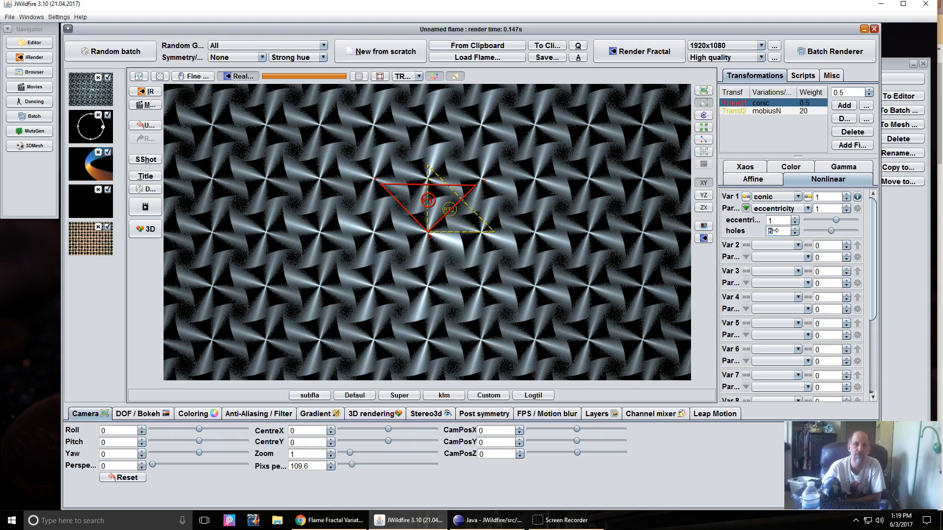
{"action": "key", "text": "Return"}
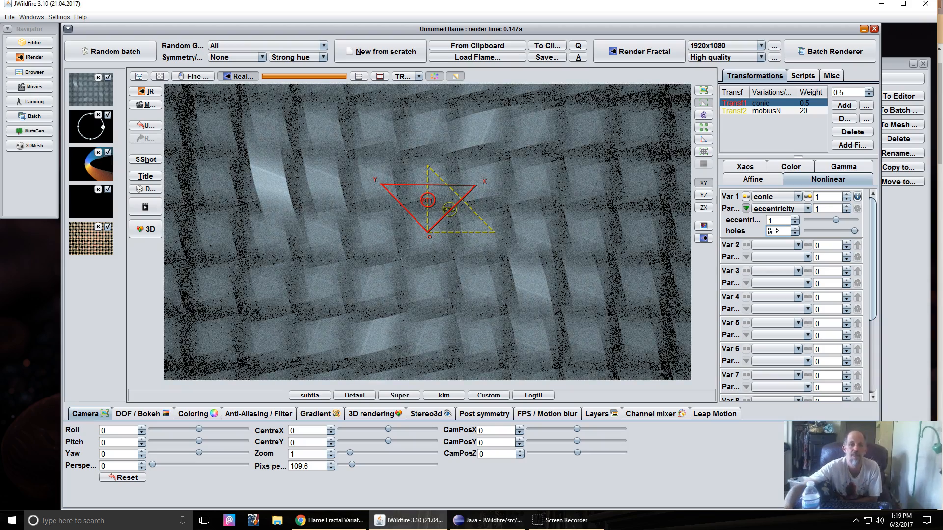
{"action": "left_click_drag", "start_coordinate": [778, 220], "coordinate": [726, 231]}
{"action": "double_click", "coordinate": [784, 224]}
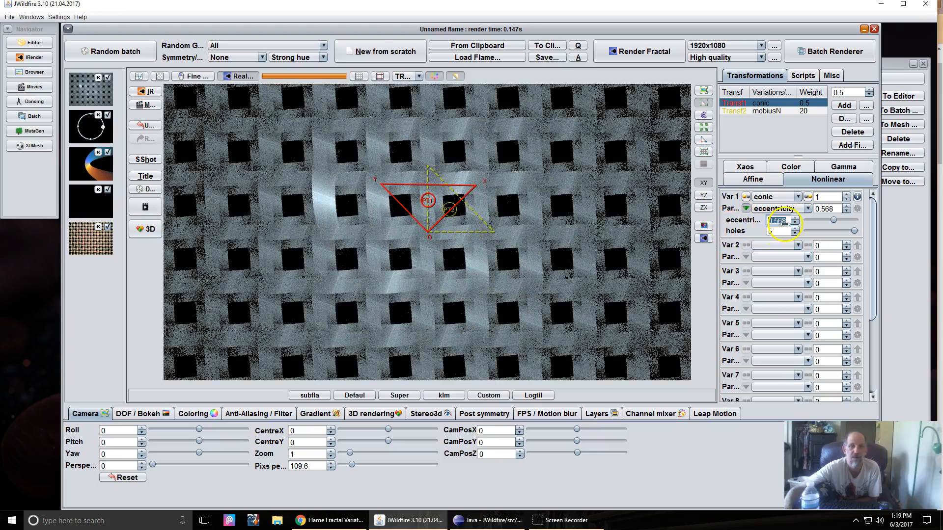
{"action": "type", "text": "0.5"}
{"action": "key", "text": "Return"}
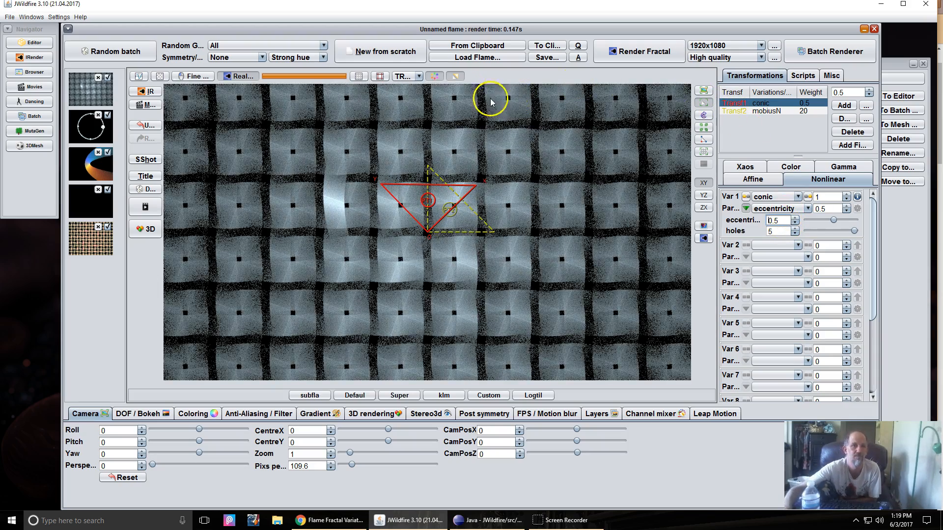
- Leave post-transform editing, move the conic's main triangle slightly up and to the right, and set its draw mode to HIDDEN
{"action": "left_click", "coordinate": [455, 79]}
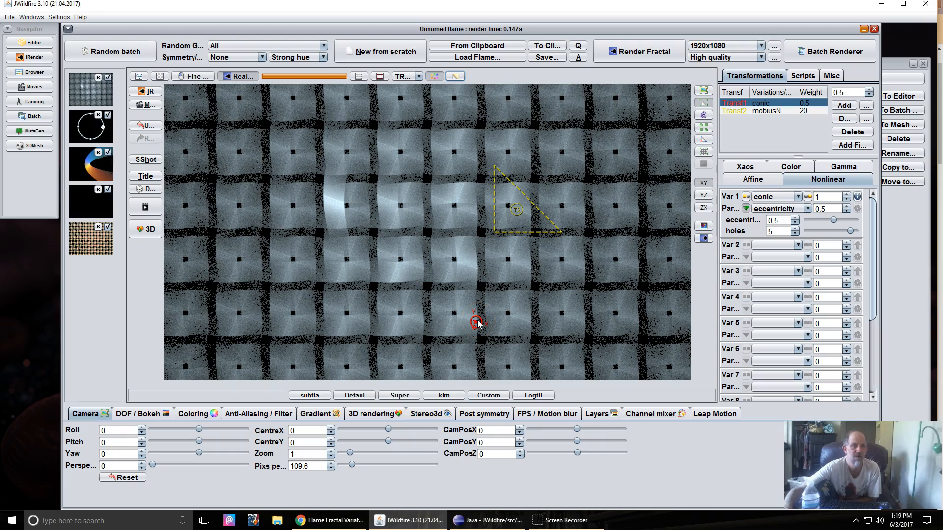
{"action": "mouse_move", "coordinate": [477, 324]}
{"action": "left_mouse_down"}
{"action": "mouse_move", "coordinate": [448, 307]}
{"action": "mouse_move", "coordinate": [512, 290]}
{"action": "mouse_move", "coordinate": [521, 296]}
{"action": "mouse_move", "coordinate": [492, 308]}
{"action": "left_mouse_up"}
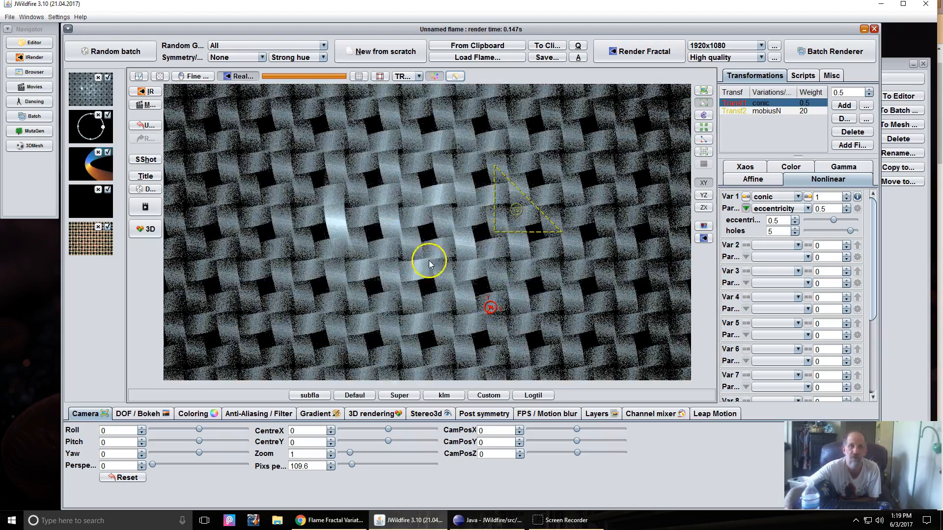
{"action": "left_click", "coordinate": [783, 168]}
{"action": "left_click", "coordinate": [799, 233]}
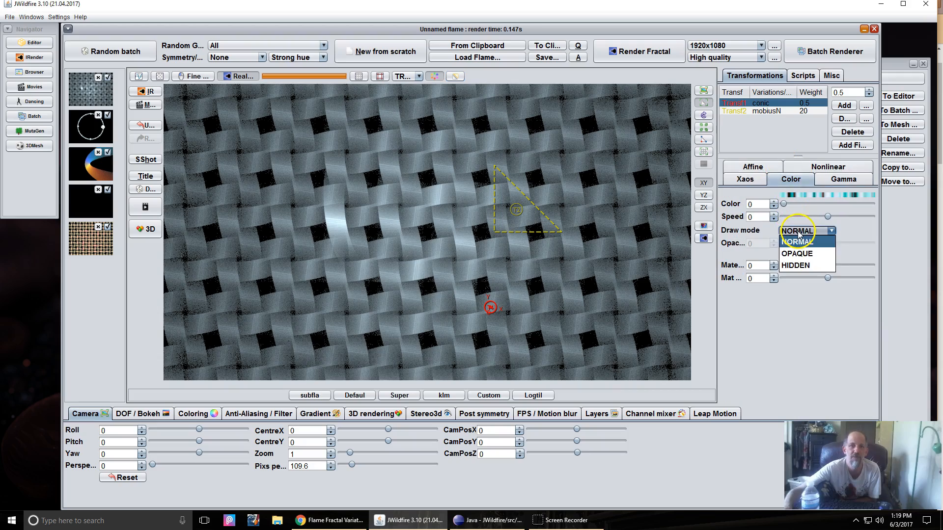
{"action": "left_click", "coordinate": [796, 266]}
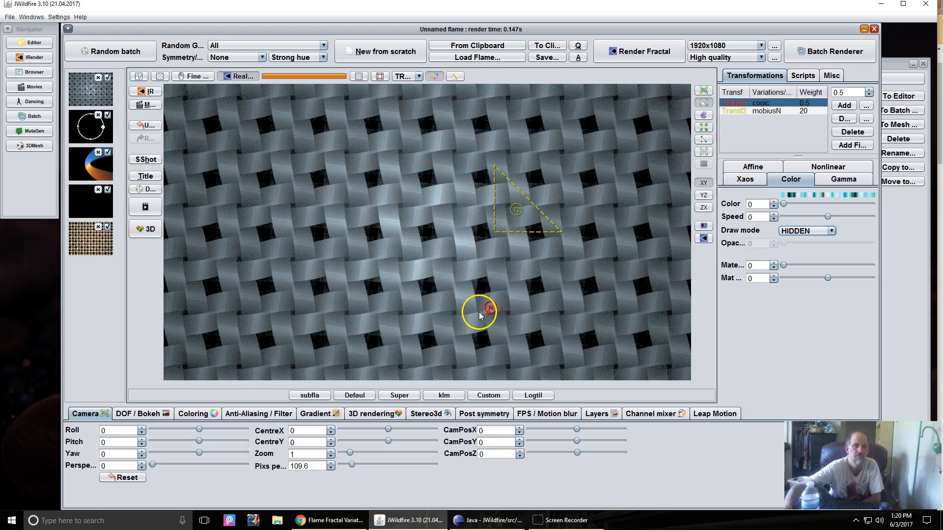
{"action": "mouse_move", "coordinate": [490, 309]}
{"action": "left_mouse_down"}
{"action": "mouse_move", "coordinate": [477, 313]}
{"action": "mouse_move", "coordinate": [500, 310]}
{"action": "mouse_move", "coordinate": [499, 317]}
{"action": "mouse_move", "coordinate": [480, 319]}
{"action": "mouse_move", "coordinate": [494, 310]}
{"action": "left_mouse_up"}
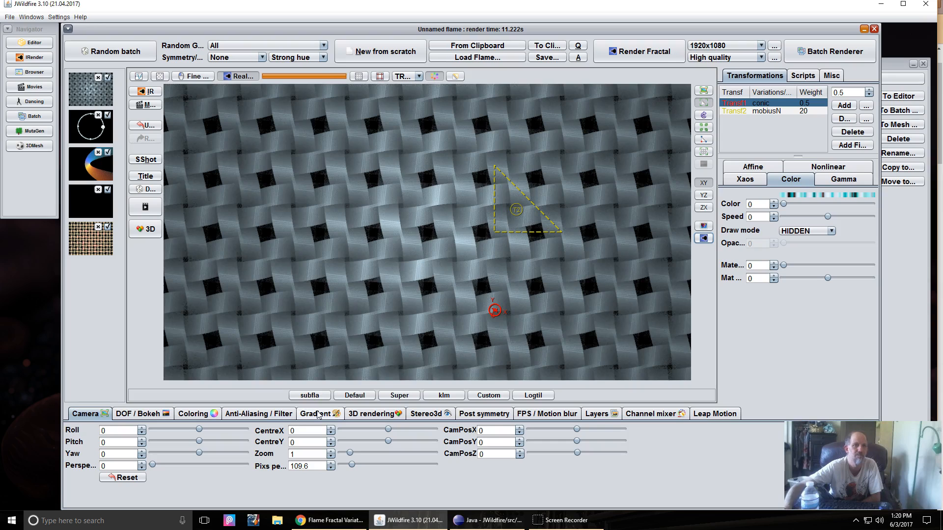
- Raise the flame's brightness to 28.68 and apply the AAPastels-031.map gradient
{"action": "left_click", "coordinate": [194, 414]}
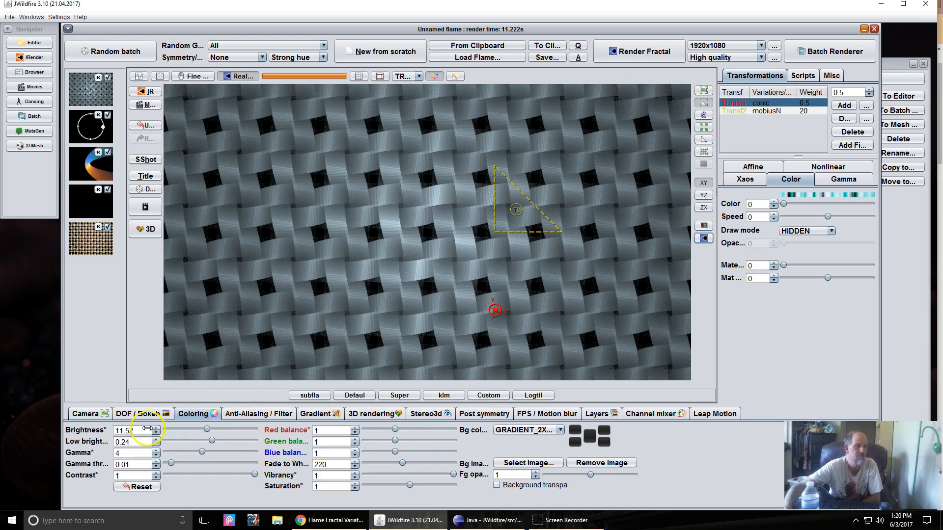
{"action": "left_click_drag", "start_coordinate": [259, 447], "coordinate": [673, 449]}
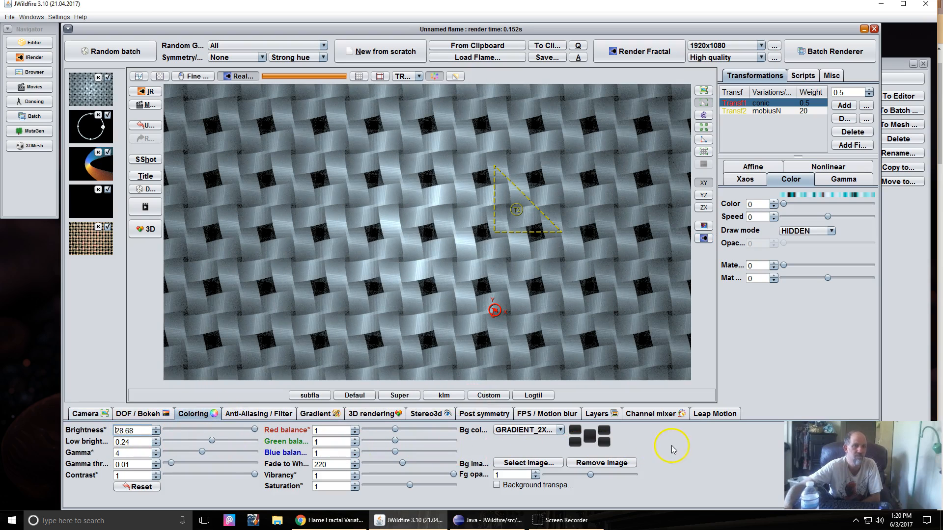
{"action": "left_click", "coordinate": [316, 415]}
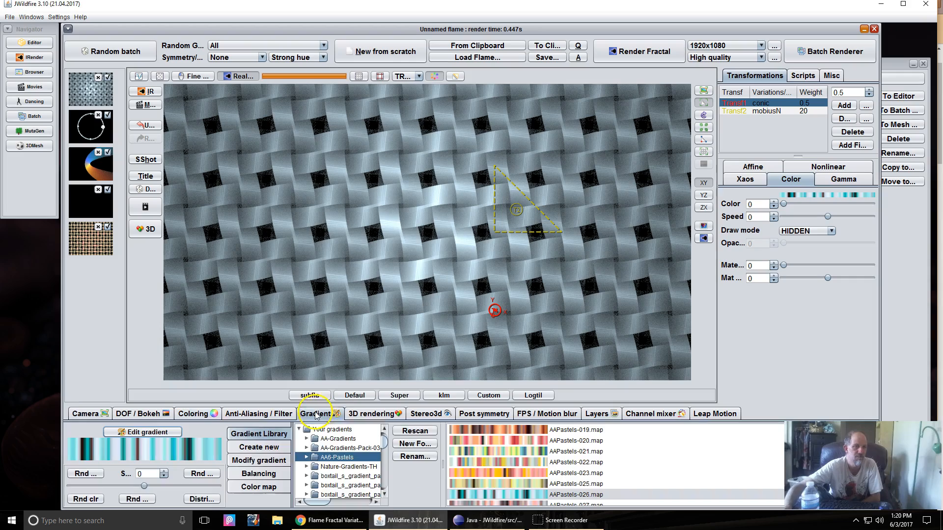
{"action": "scroll", "coordinate": [483, 492], "scroll_direction": "down", "scroll_amount": 1}
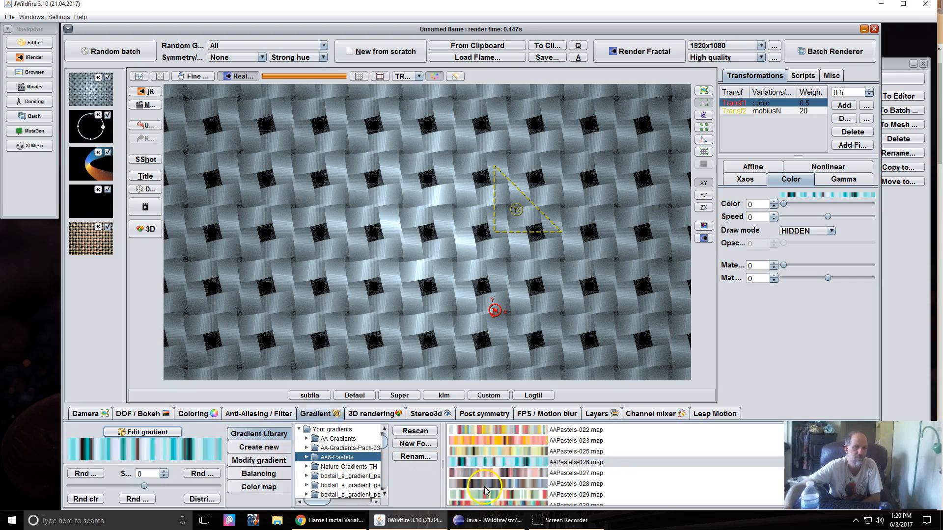
{"action": "left_click", "coordinate": [484, 483]}
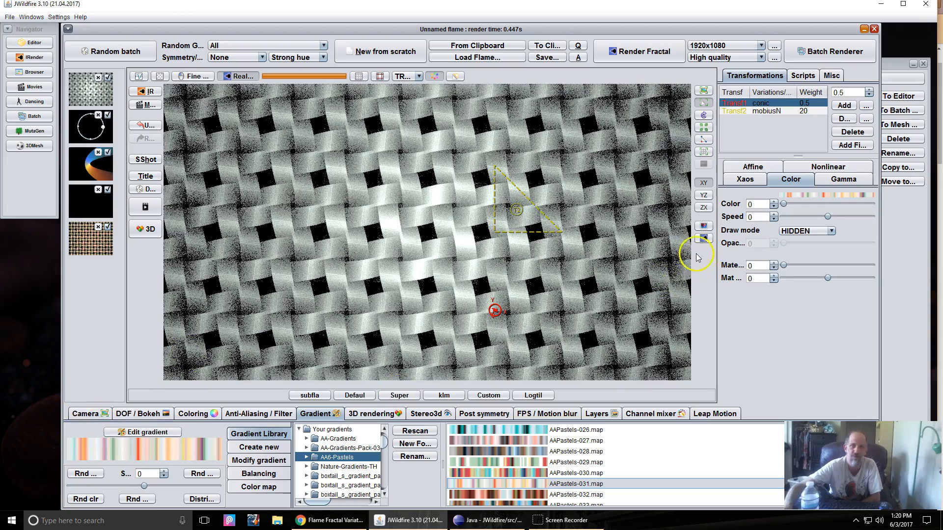
- Randomize the transforms' colors repeatedly until the conic's color is about 0.767
{"action": "left_click", "coordinate": [86, 499]}
{"action": "left_click", "coordinate": [86, 500]}
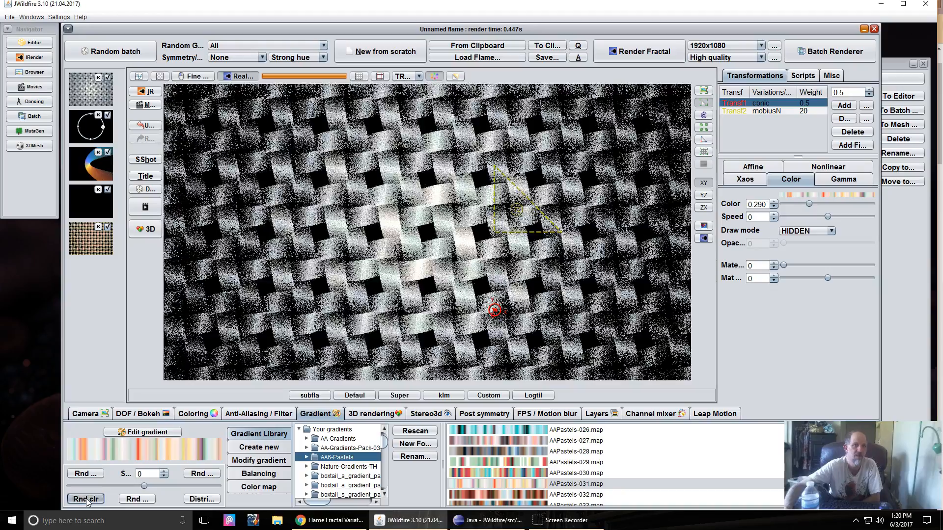
{"action": "left_click", "coordinate": [86, 500]}
{"action": "left_click", "coordinate": [86, 499]}
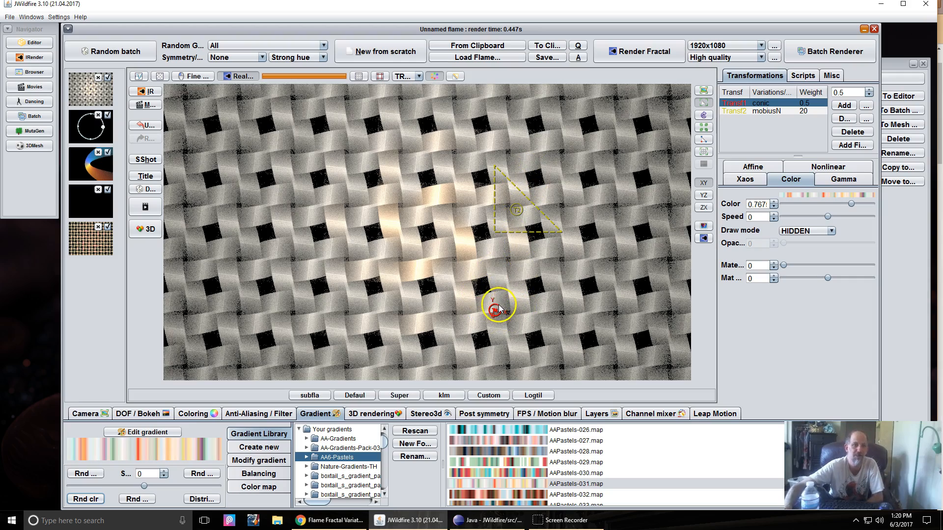
- Move the conic triangle up to just below the mobiusN triangle and fine-tune its size to vary the weave pattern
{"action": "left_click_drag", "start_coordinate": [506, 305], "coordinate": [529, 309]}
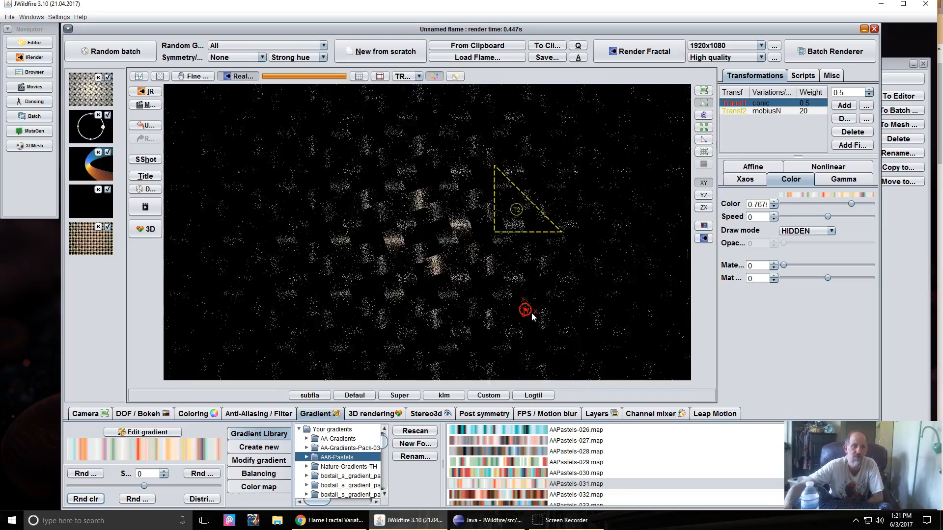
{"action": "left_click_drag", "start_coordinate": [532, 315], "coordinate": [512, 264]}
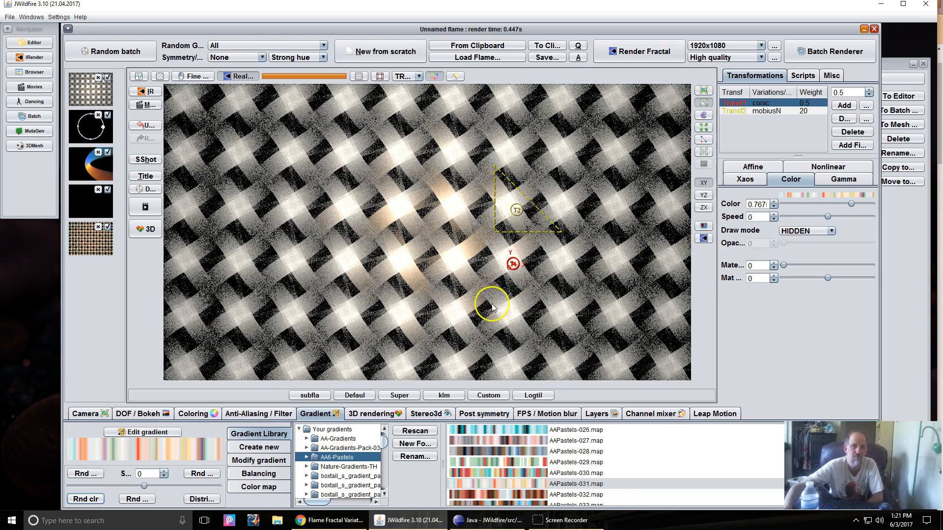
{"action": "scroll", "coordinate": [521, 270], "scroll_direction": "down", "scroll_amount": 3}
{"action": "scroll", "coordinate": [521, 270], "scroll_direction": "up", "scroll_amount": 2}
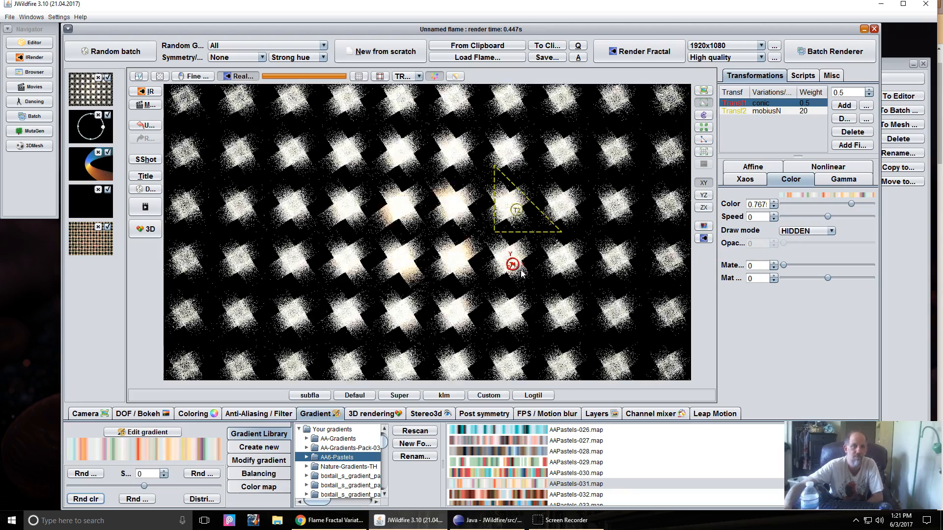
- Move the conic's main triangle slightly down, then shrink and rotate its post triangle to form a diagonal weave beside mobiusN's post triangle
{"action": "left_click_drag", "start_coordinate": [523, 274], "coordinate": [511, 313]}
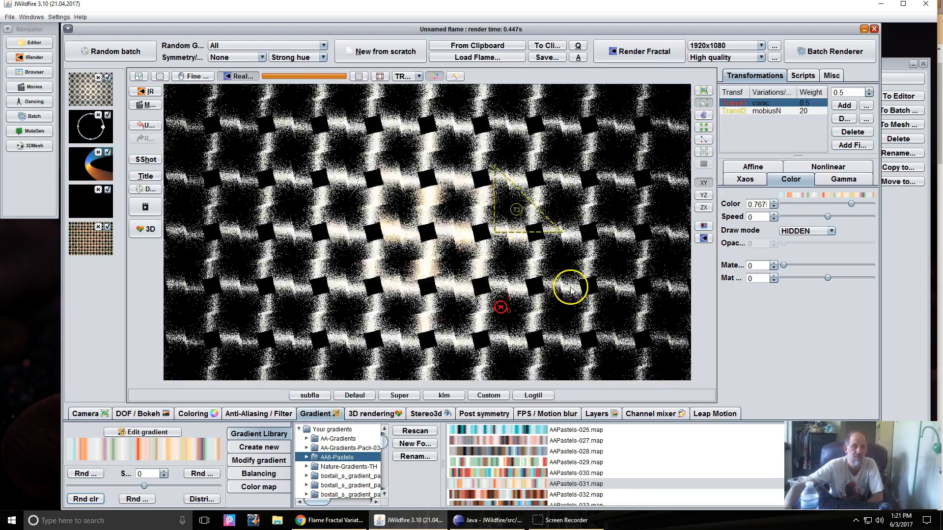
{"action": "left_click_drag", "start_coordinate": [332, 245], "coordinate": [351, 225]}
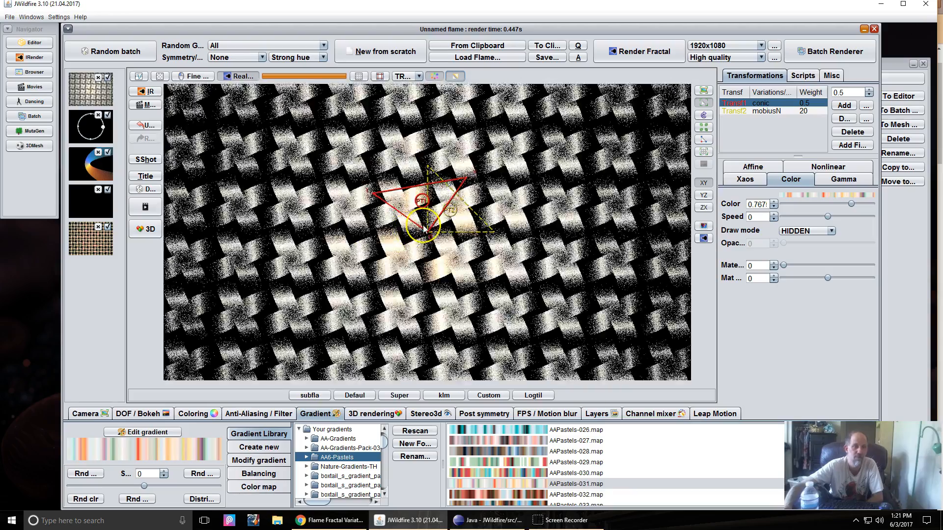
{"action": "scroll", "coordinate": [423, 226], "scroll_direction": "down", "scroll_amount": 1}
{"action": "scroll", "coordinate": [424, 226], "scroll_direction": "down", "scroll_amount": 1}
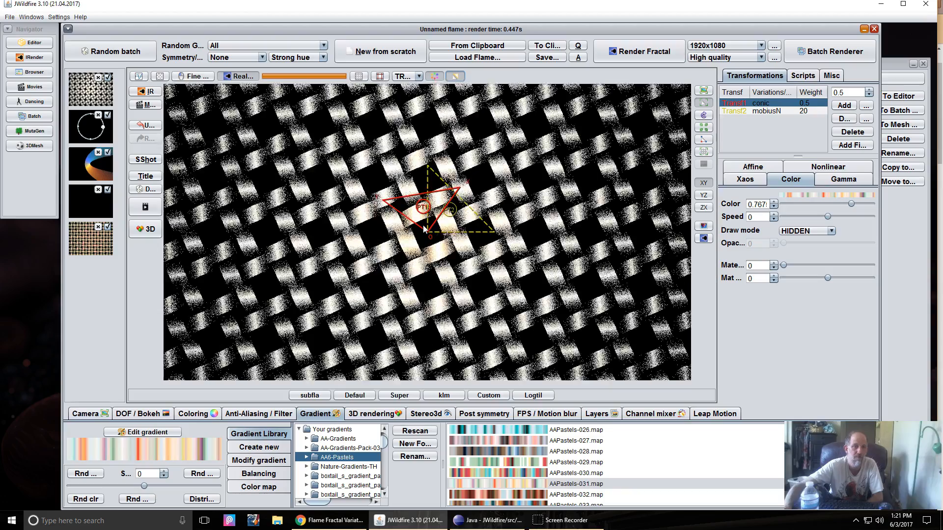
{"action": "scroll", "coordinate": [423, 225], "scroll_direction": "down", "scroll_amount": 1}
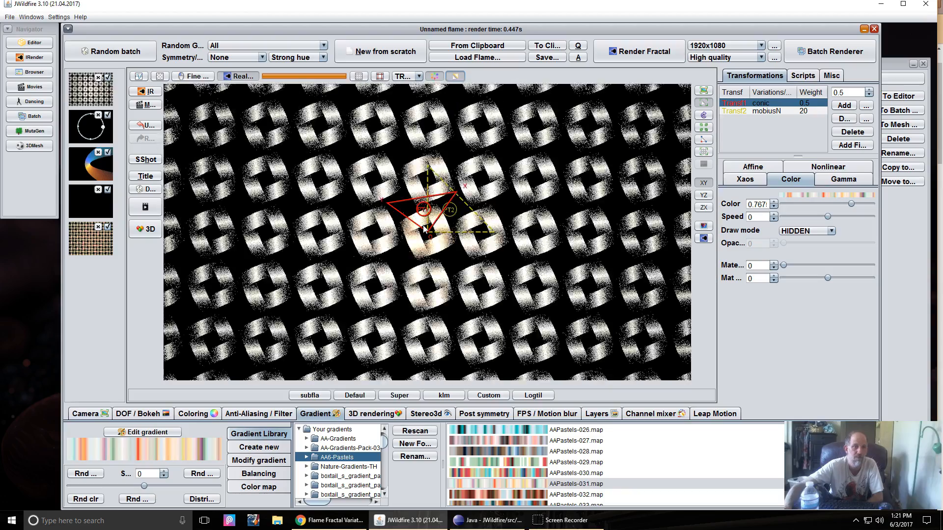
{"action": "scroll", "coordinate": [424, 225], "scroll_direction": "up", "scroll_amount": 1}
{"action": "left_click_drag", "start_coordinate": [435, 221], "coordinate": [476, 213]}
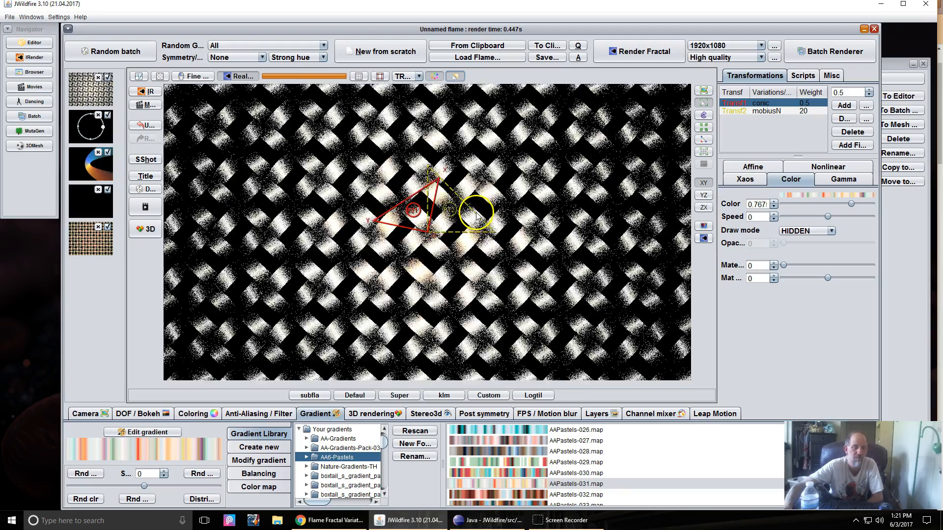
- Set the conic variation's eccentricity to 0.612
{"action": "left_click", "coordinate": [821, 168]}
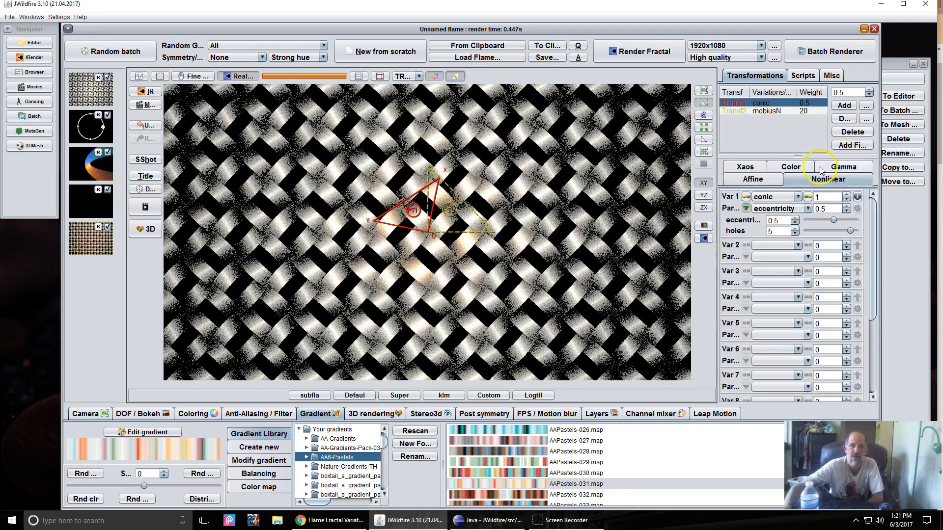
{"action": "left_click_drag", "start_coordinate": [780, 220], "coordinate": [799, 211]}
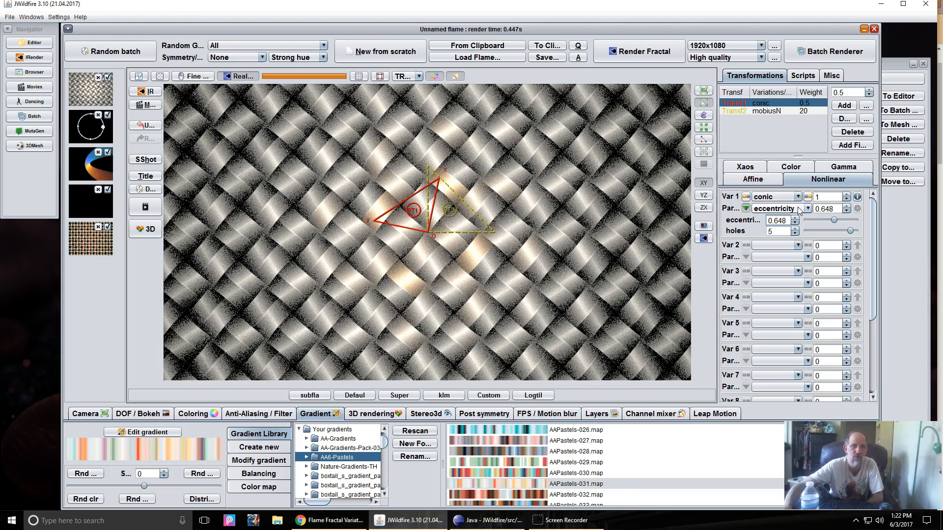
{"action": "left_click_drag", "start_coordinate": [799, 211], "coordinate": [792, 215]}
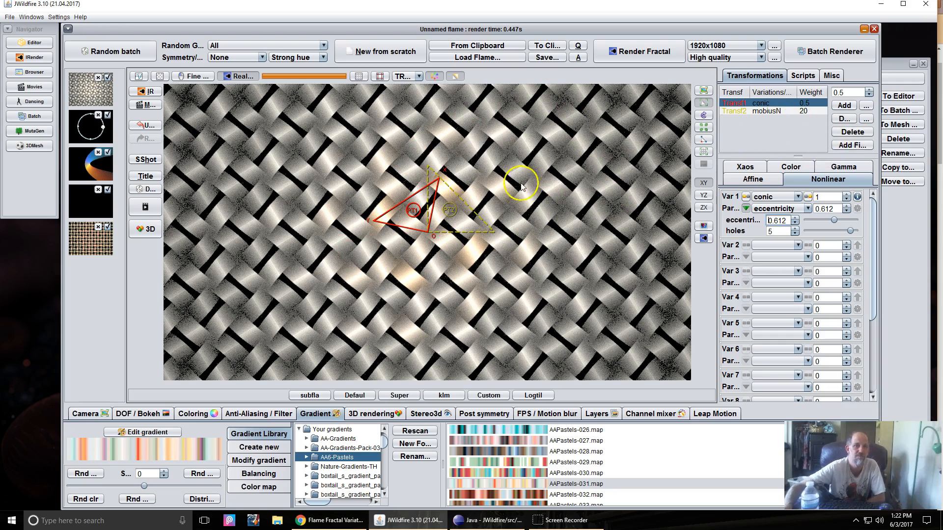
- Rotate and resize the conic's post triangle and shift it down to the lower left of mobiusN's post triangle
{"action": "left_click_drag", "start_coordinate": [369, 255], "coordinate": [492, 251]}
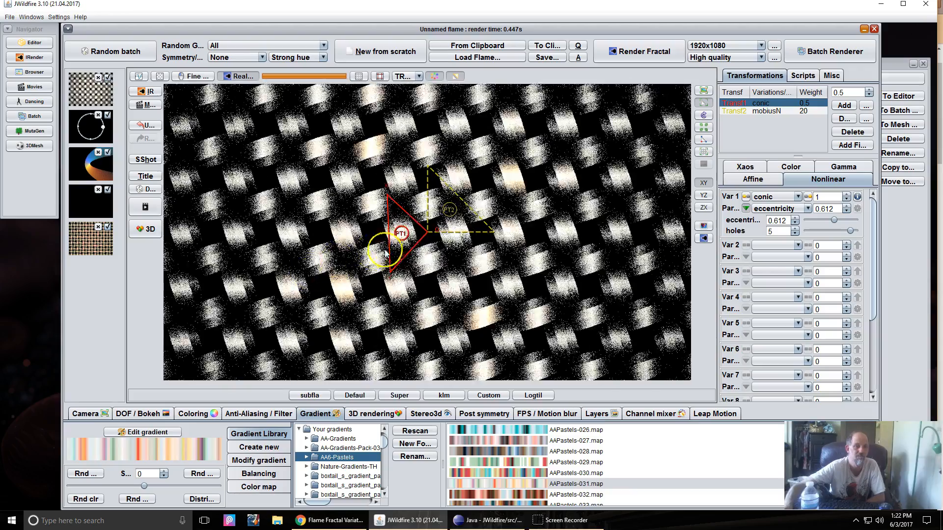
{"action": "scroll", "coordinate": [411, 247], "scroll_direction": "down", "scroll_amount": 2}
{"action": "mouse_move", "coordinate": [412, 247]}
{"action": "left_mouse_down"}
{"action": "mouse_move", "coordinate": [410, 228]}
{"action": "mouse_move", "coordinate": [382, 237]}
{"action": "mouse_move", "coordinate": [418, 260]}
{"action": "left_mouse_up"}
{"action": "left_click_drag", "start_coordinate": [278, 267], "coordinate": [311, 254]}
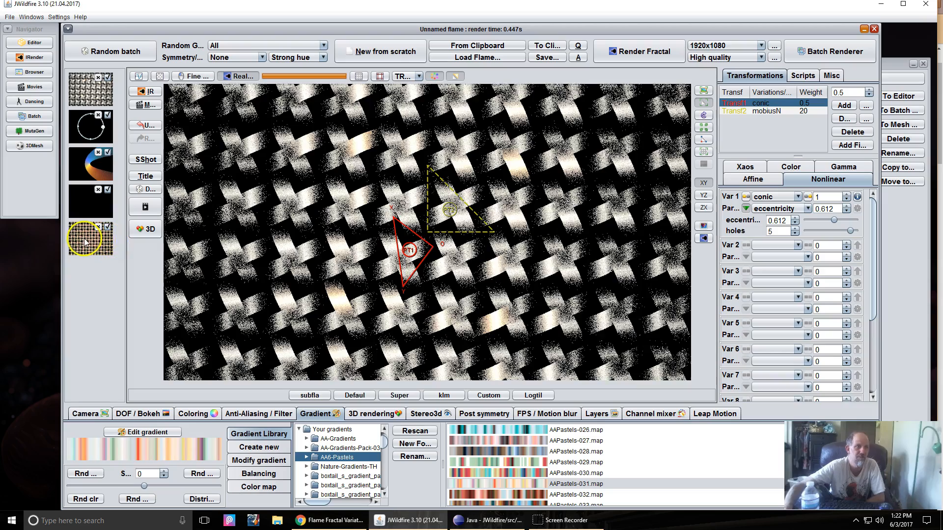
- Load the stored tan-and-pink weave flame for comparison, then reload the current pastel weave
{"action": "left_click", "coordinate": [83, 238]}
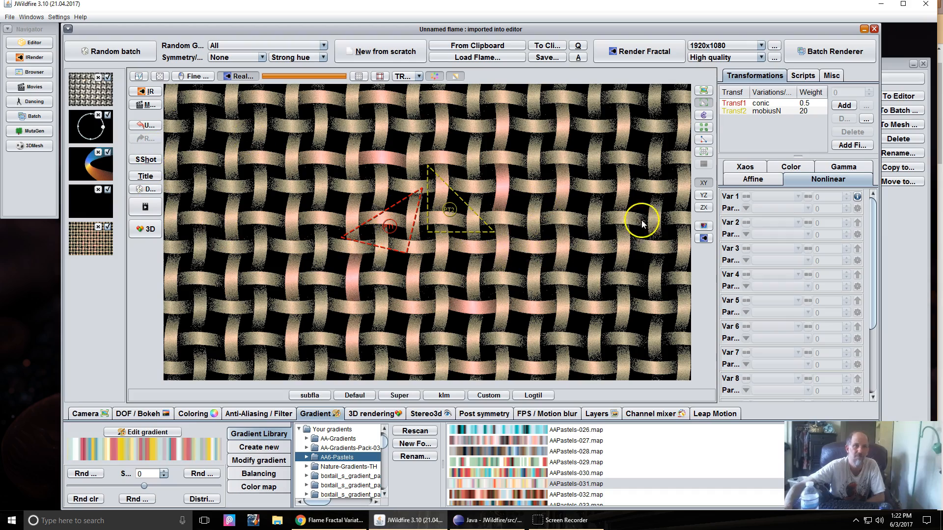
{"action": "left_click", "coordinate": [92, 89]}
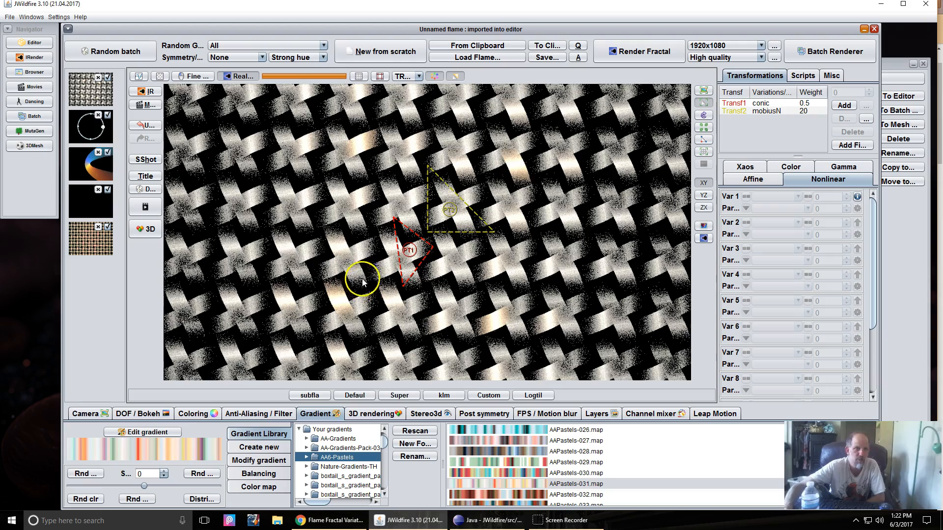
- Rotate the conic's post triangle slightly and set the conic's holes parameter to 5.196
{"action": "left_click", "coordinate": [414, 257]}
{"action": "mouse_move", "coordinate": [415, 258]}
{"action": "left_mouse_down"}
{"action": "mouse_move", "coordinate": [515, 252]}
{"action": "mouse_move", "coordinate": [415, 263]}
{"action": "mouse_move", "coordinate": [426, 266]}
{"action": "left_mouse_up"}
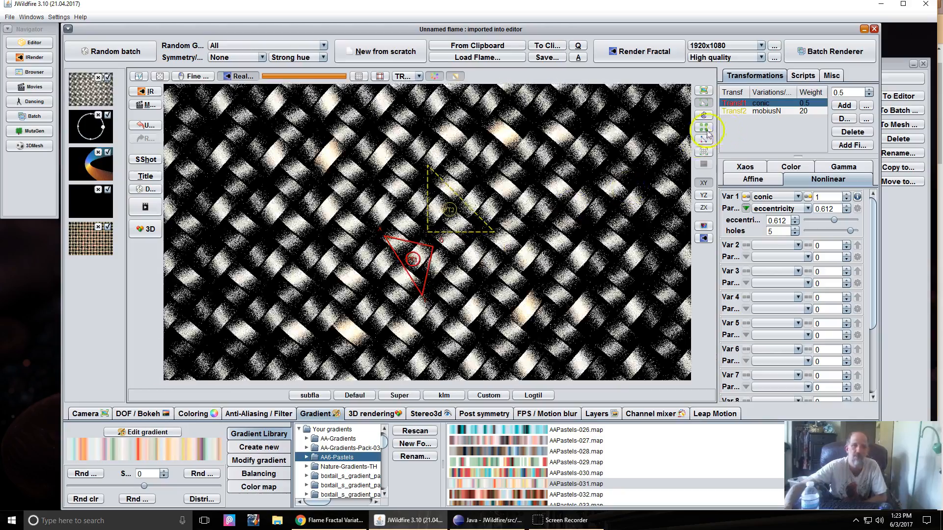
{"action": "left_click_drag", "start_coordinate": [778, 232], "coordinate": [864, 242]}
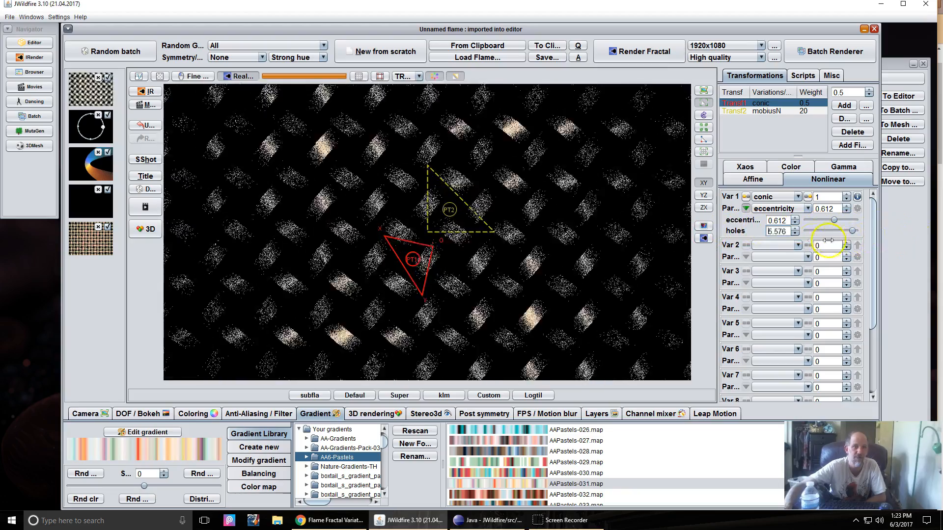
{"action": "left_click_drag", "start_coordinate": [798, 244], "coordinate": [796, 236]}
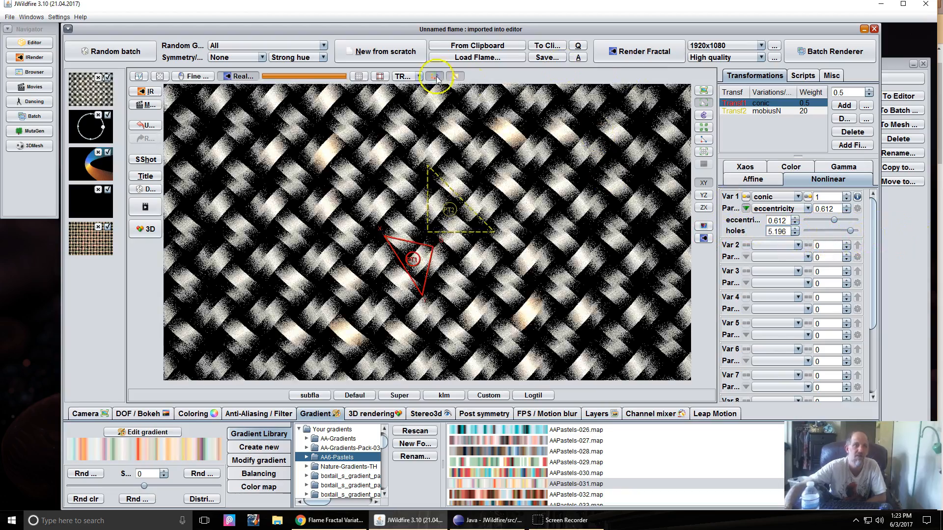
- Move mobiusN's main triangle to the right and the conic's main triangle to the left
{"action": "left_click", "coordinate": [753, 112]}
{"action": "left_click", "coordinate": [737, 182]}
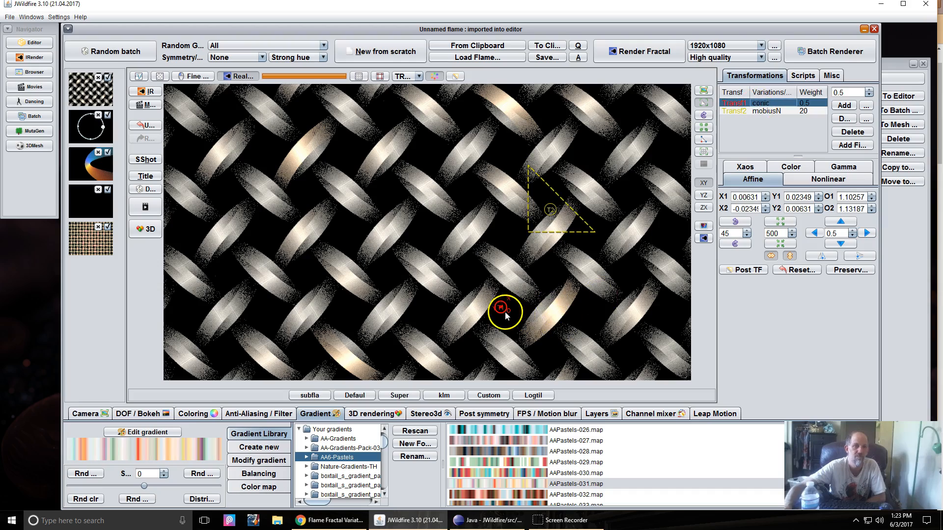
{"action": "left_click_drag", "start_coordinate": [456, 303], "coordinate": [418, 311]}
- Move the conic's post triangle well below mobiusN's, rotating it and placing its origin at about 0.747, 1.106
{"action": "left_click", "coordinate": [455, 77]}
{"action": "left_click_drag", "start_coordinate": [359, 274], "coordinate": [459, 330]}
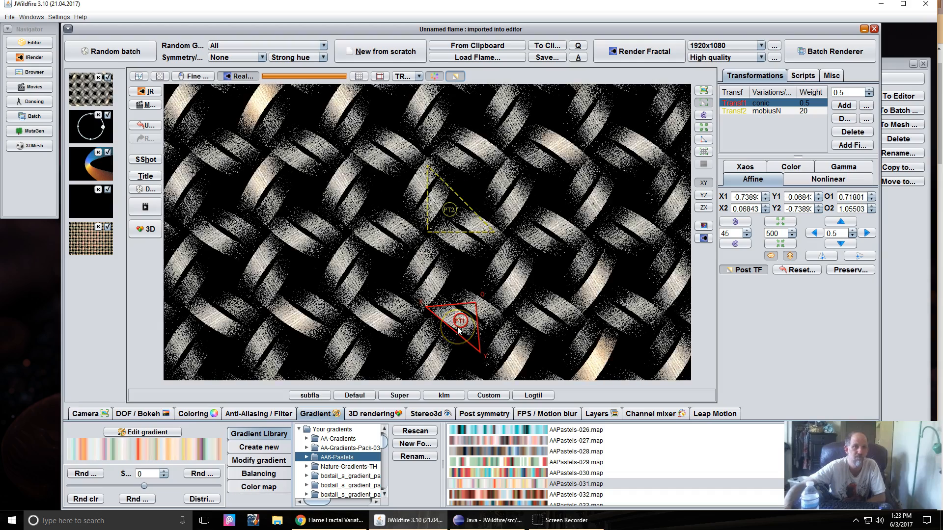
{"action": "left_click_drag", "start_coordinate": [458, 328], "coordinate": [461, 330]}
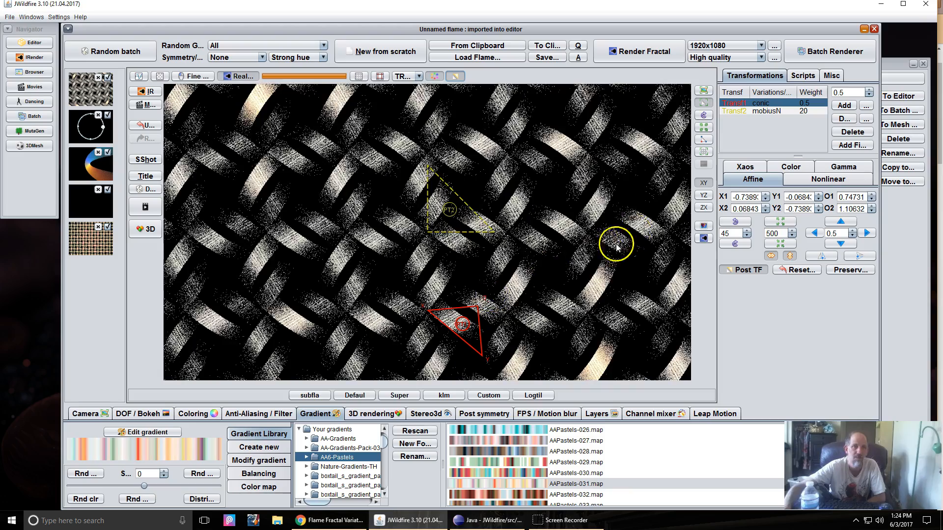
- Add a final transform and set its first variation to tanh
{"action": "left_click", "coordinate": [851, 146]}
{"action": "left_click", "coordinate": [828, 179]}
{"action": "left_click", "coordinate": [776, 196]}
{"action": "scroll", "coordinate": [778, 253], "scroll_direction": "down", "scroll_amount": 20}
{"action": "scroll", "coordinate": [774, 304], "scroll_direction": "down", "scroll_amount": 20}
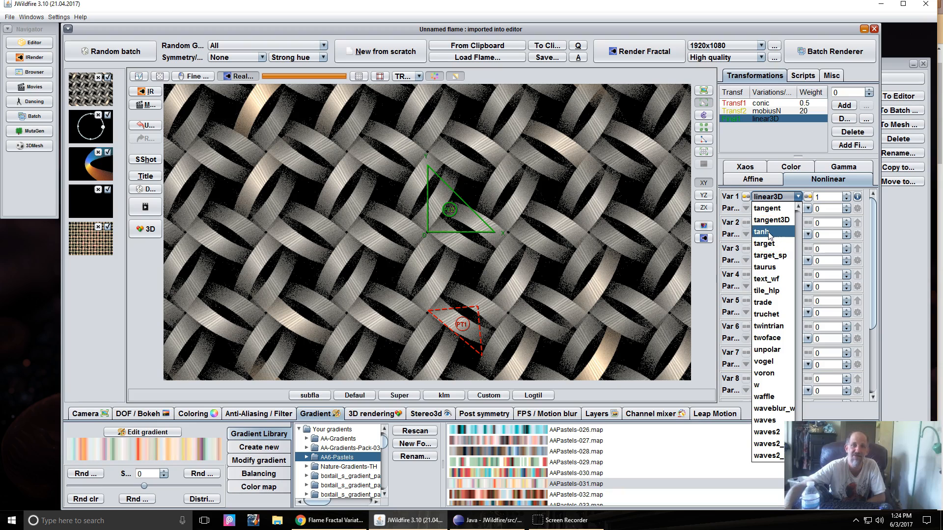
{"action": "left_click", "coordinate": [769, 233]}
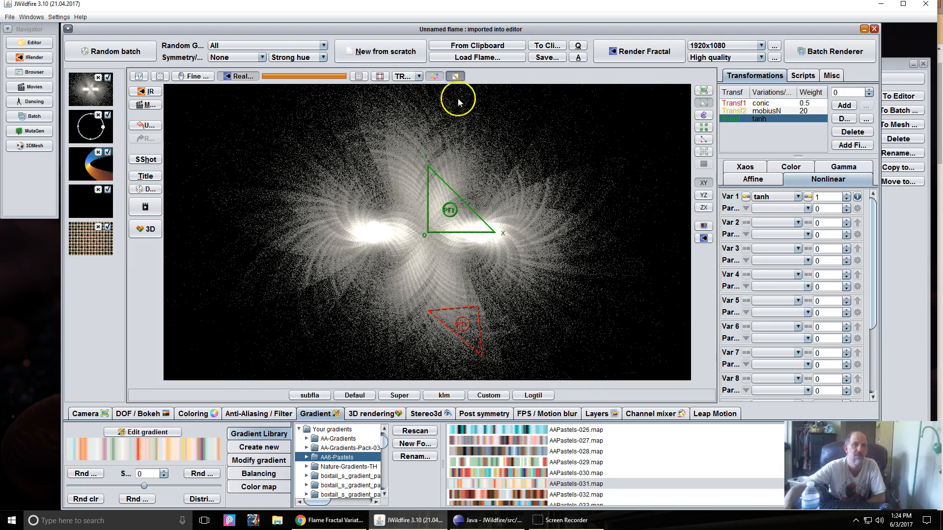
- Set the camera's pixels per unit to 230.8 and shrink, rotate and move the final transform's main triangle to just left of the conic's
{"action": "left_click_drag", "start_coordinate": [435, 229], "coordinate": [435, 227]}
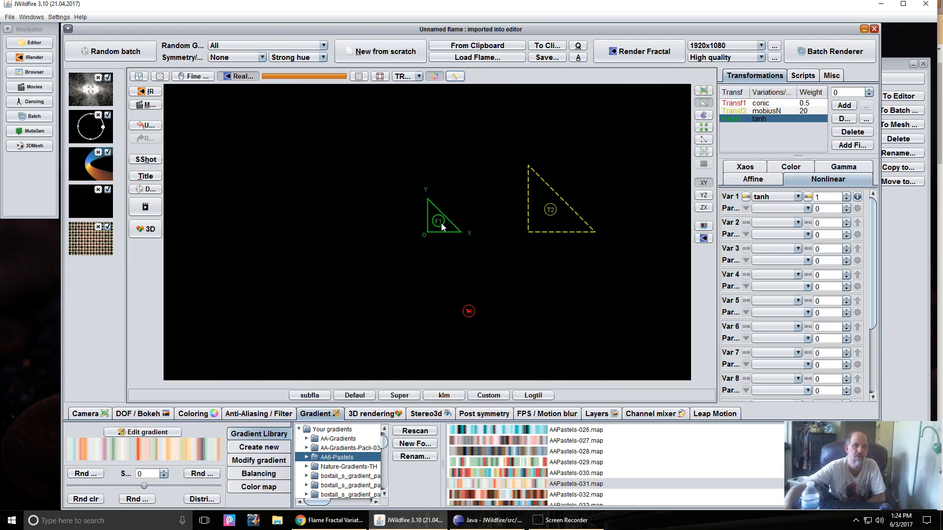
{"action": "left_click", "coordinate": [85, 413]}
{"action": "left_click_drag", "start_coordinate": [309, 465], "coordinate": [447, 465]}
{"action": "left_click_drag", "start_coordinate": [423, 249], "coordinate": [558, 244]}
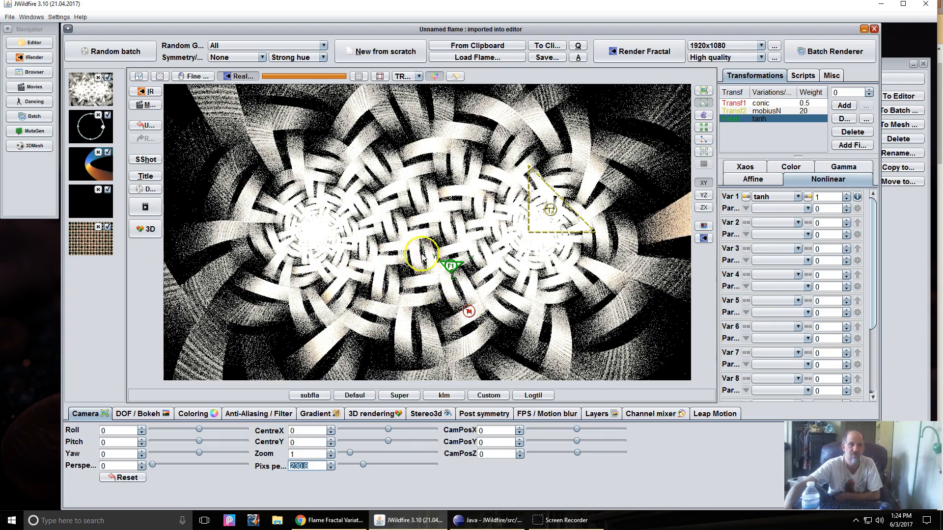
{"action": "left_click_drag", "start_coordinate": [464, 268], "coordinate": [433, 297]}
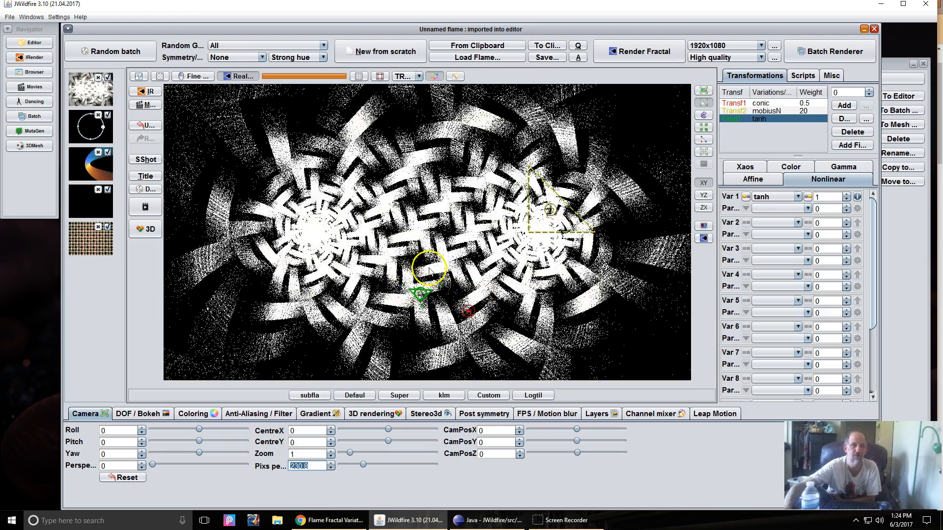
- Change the final transform's variation to foci, then rotate its triangle and move it up to the left of mobiusN's triangle
{"action": "left_click", "coordinate": [756, 196]}
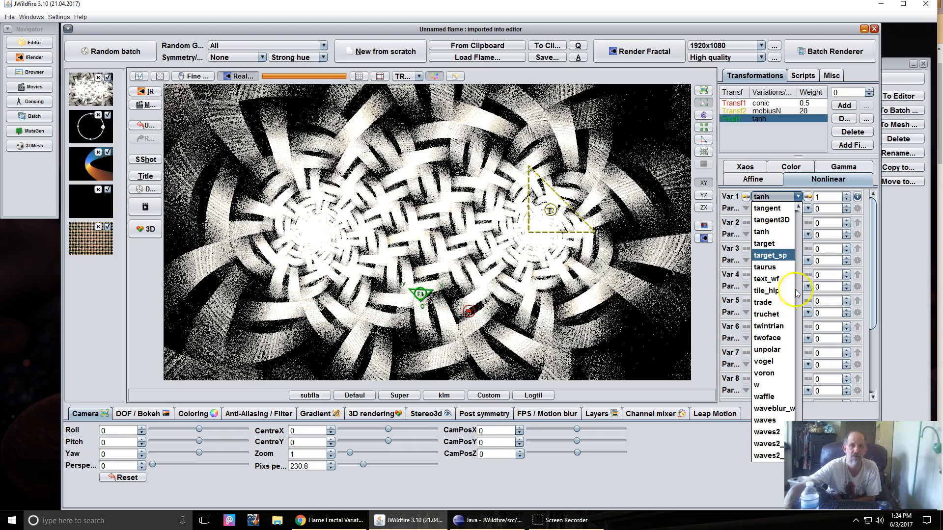
{"action": "scroll", "coordinate": [778, 325], "scroll_direction": "up", "scroll_amount": 20}
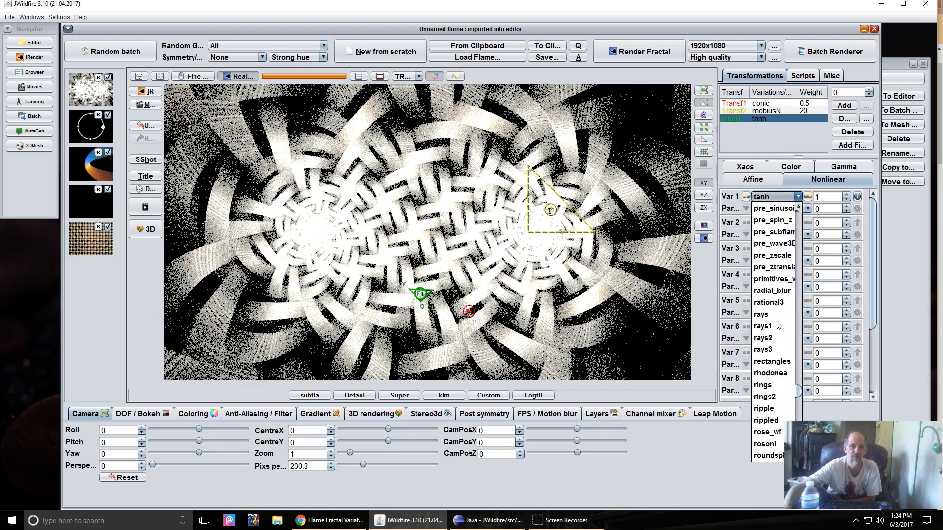
{"action": "scroll", "coordinate": [778, 325], "scroll_direction": "up", "scroll_amount": 20}
{"action": "scroll", "coordinate": [778, 325], "scroll_direction": "up", "scroll_amount": 20}
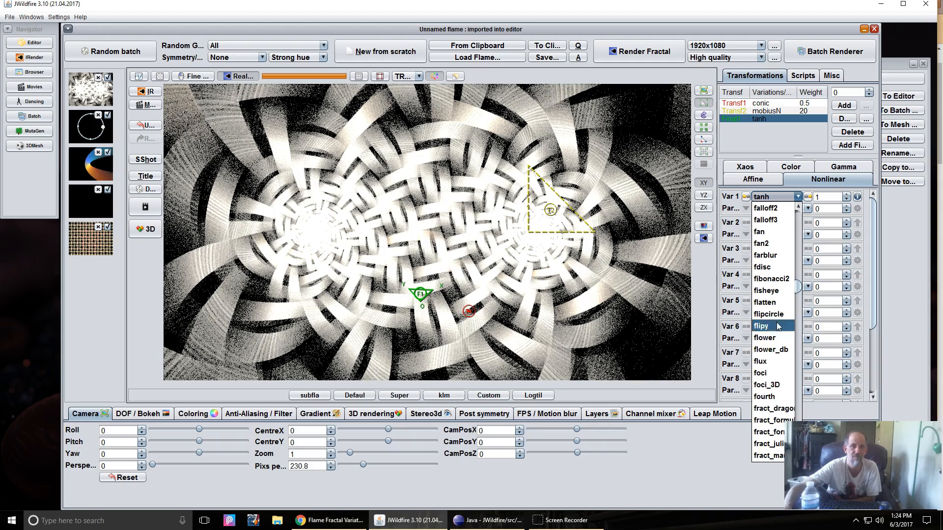
{"action": "left_click", "coordinate": [760, 373]}
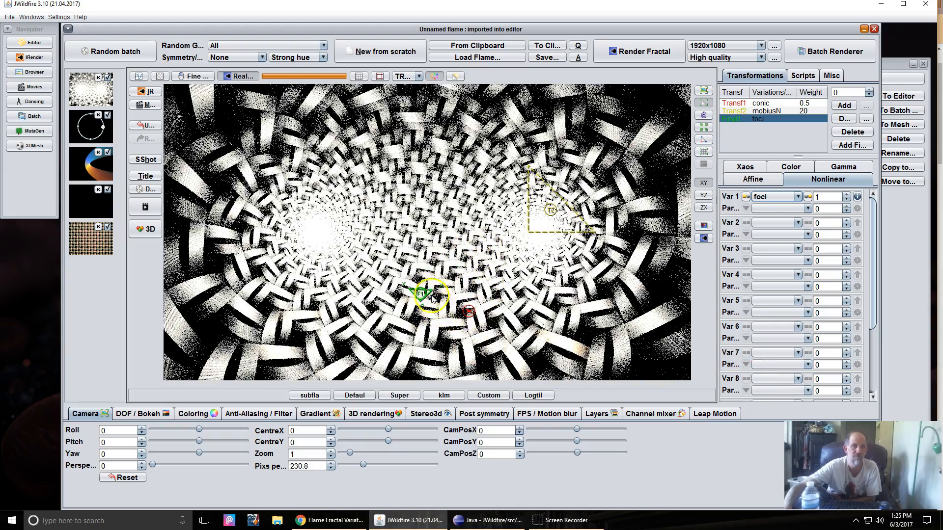
{"action": "left_click_drag", "start_coordinate": [441, 290], "coordinate": [479, 281]}
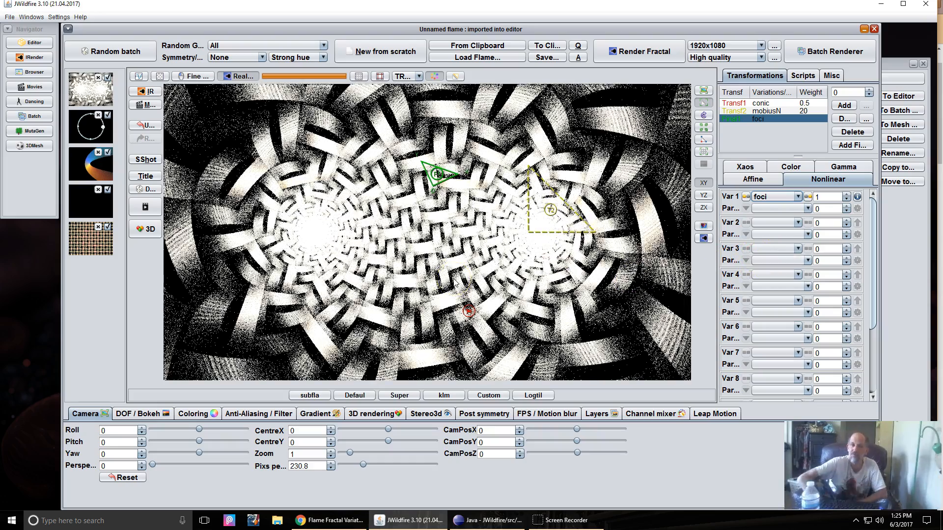